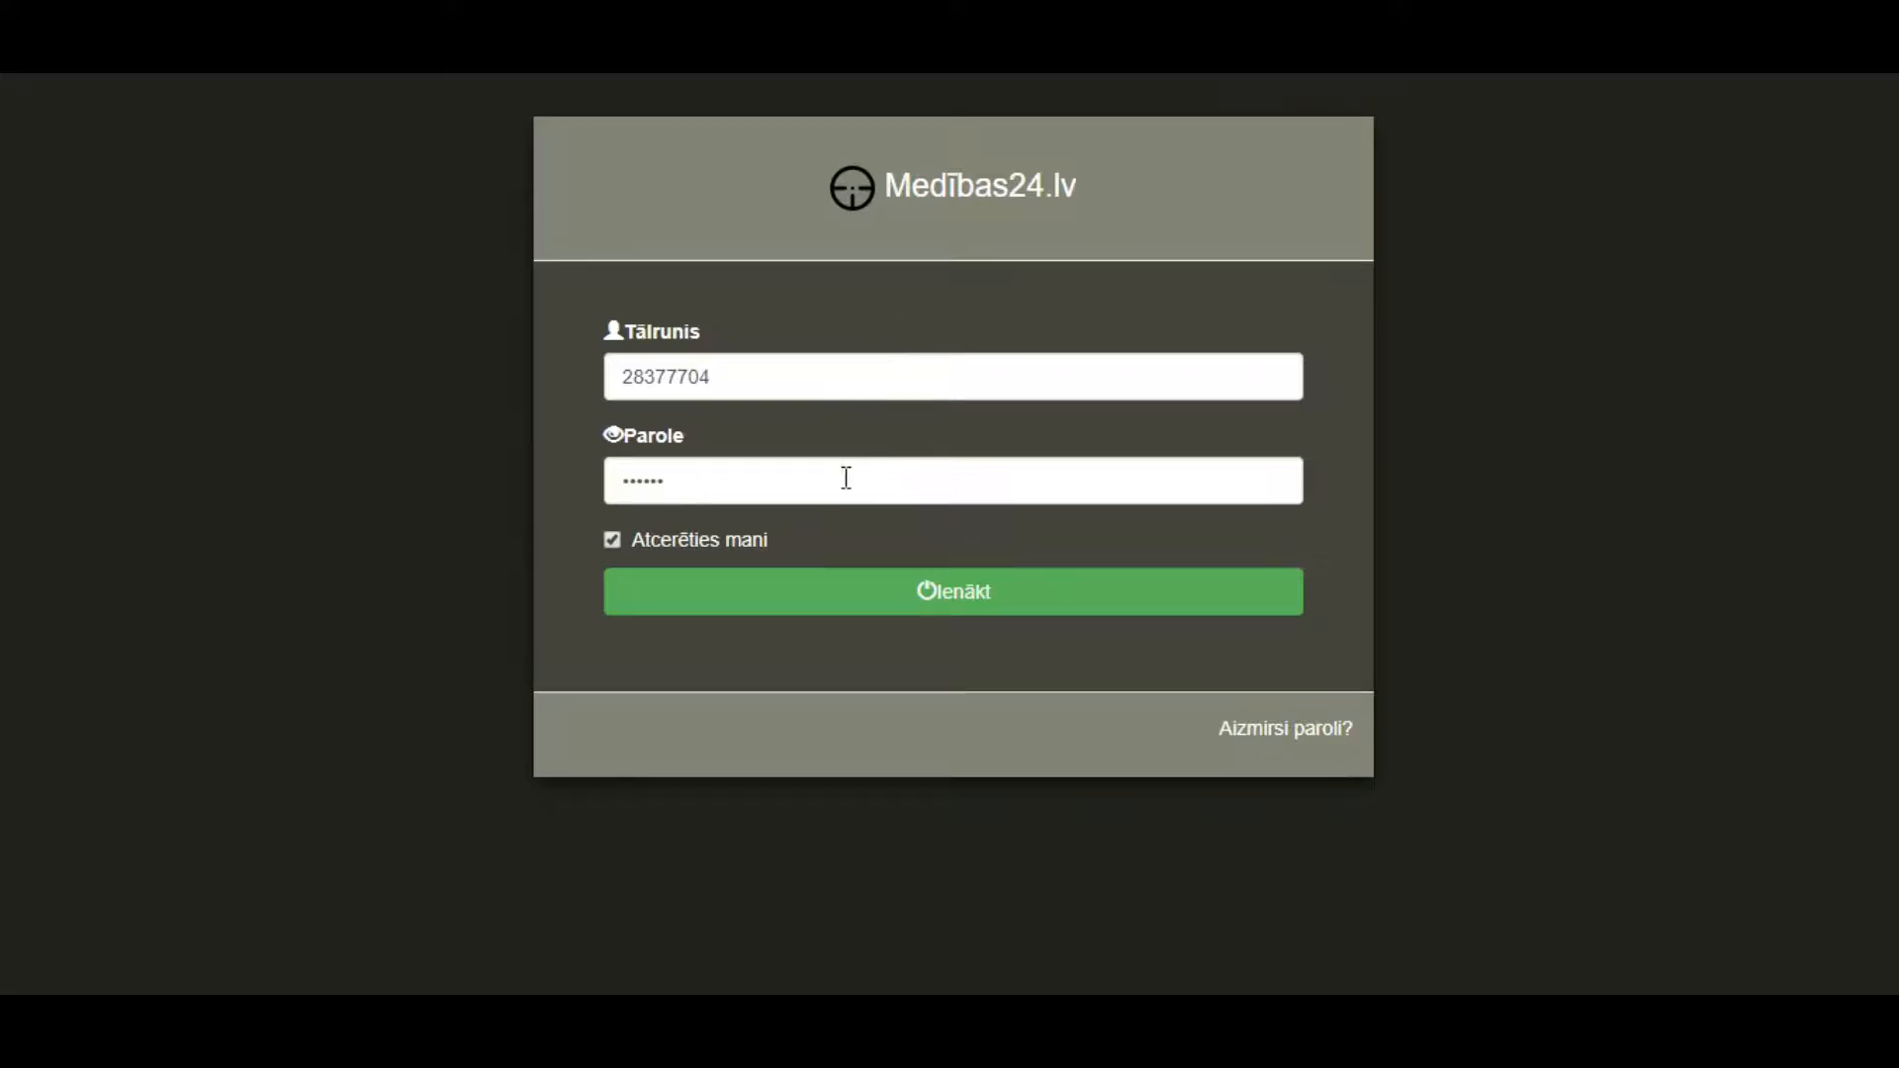
# Log in with the prefilled credentials and select the first Jauns kolektīvs entry as the collective
pyautogui.click(890, 590)
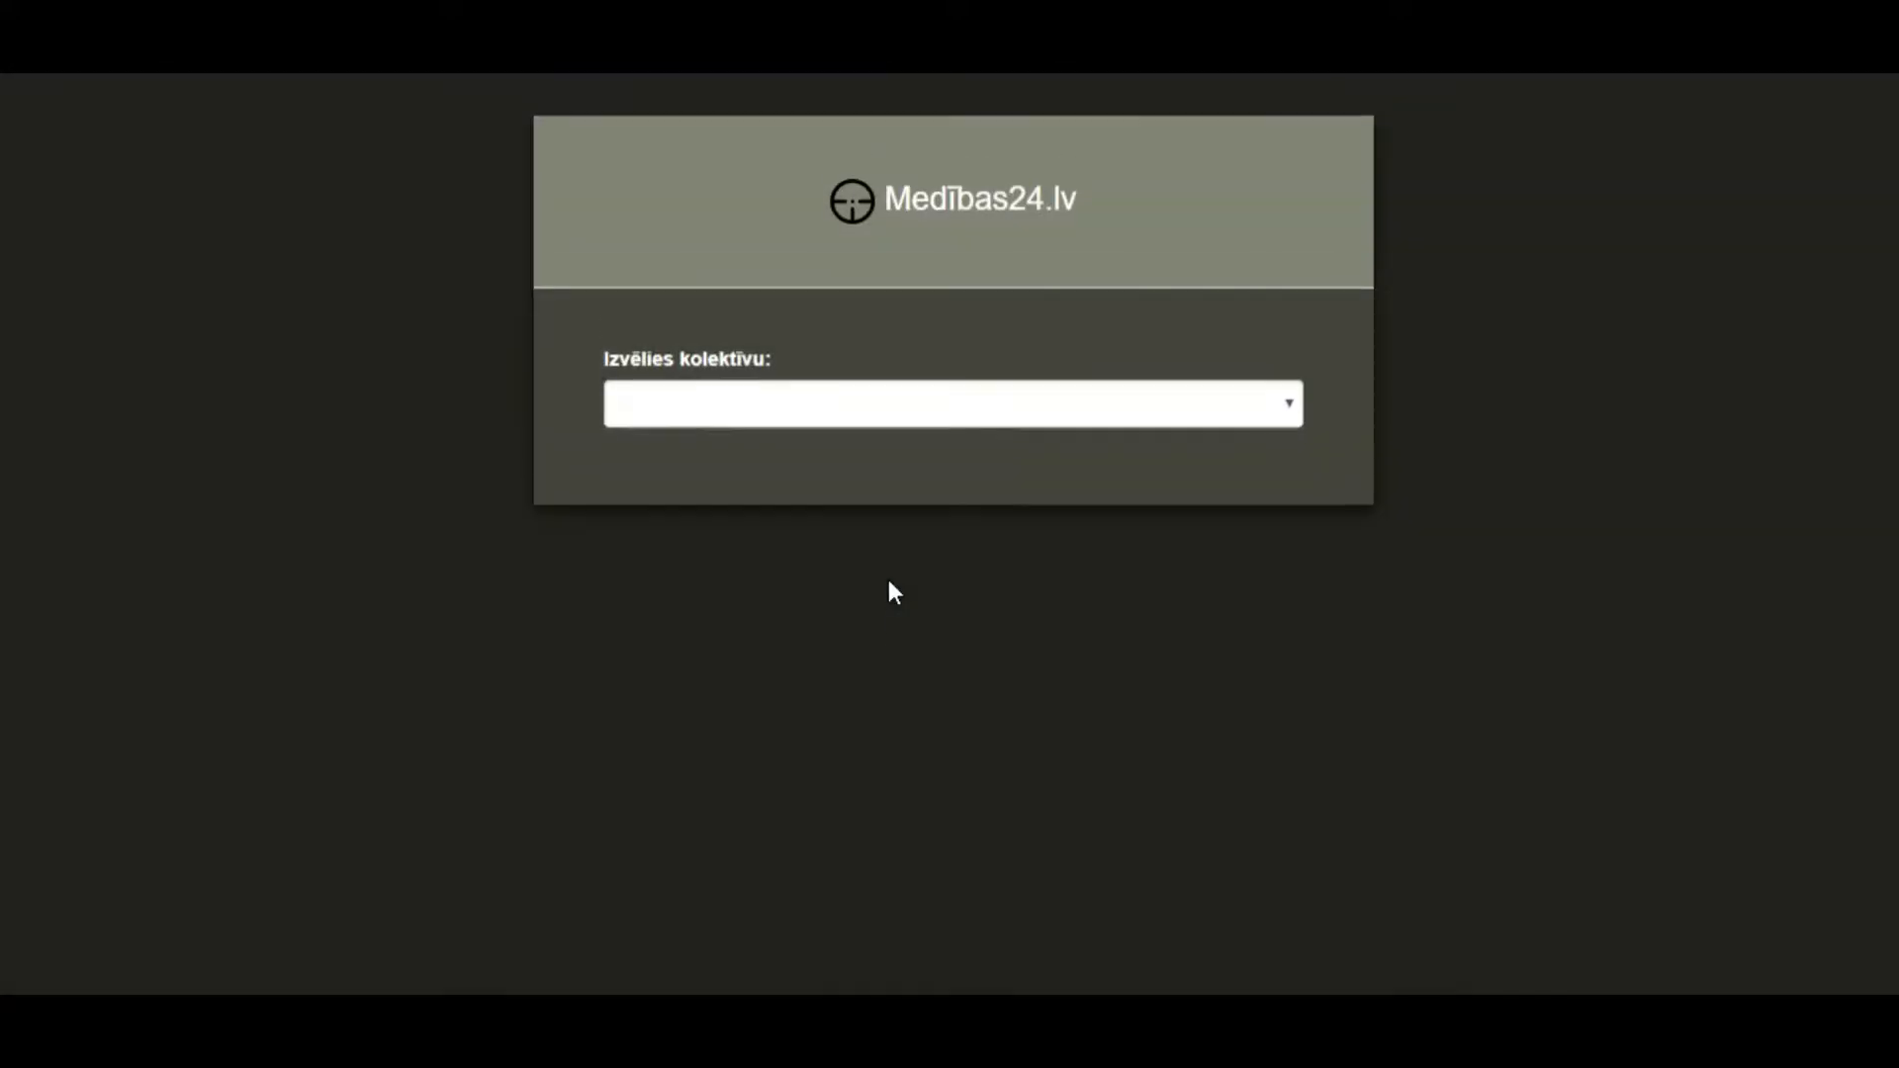
pyautogui.click(904, 416)
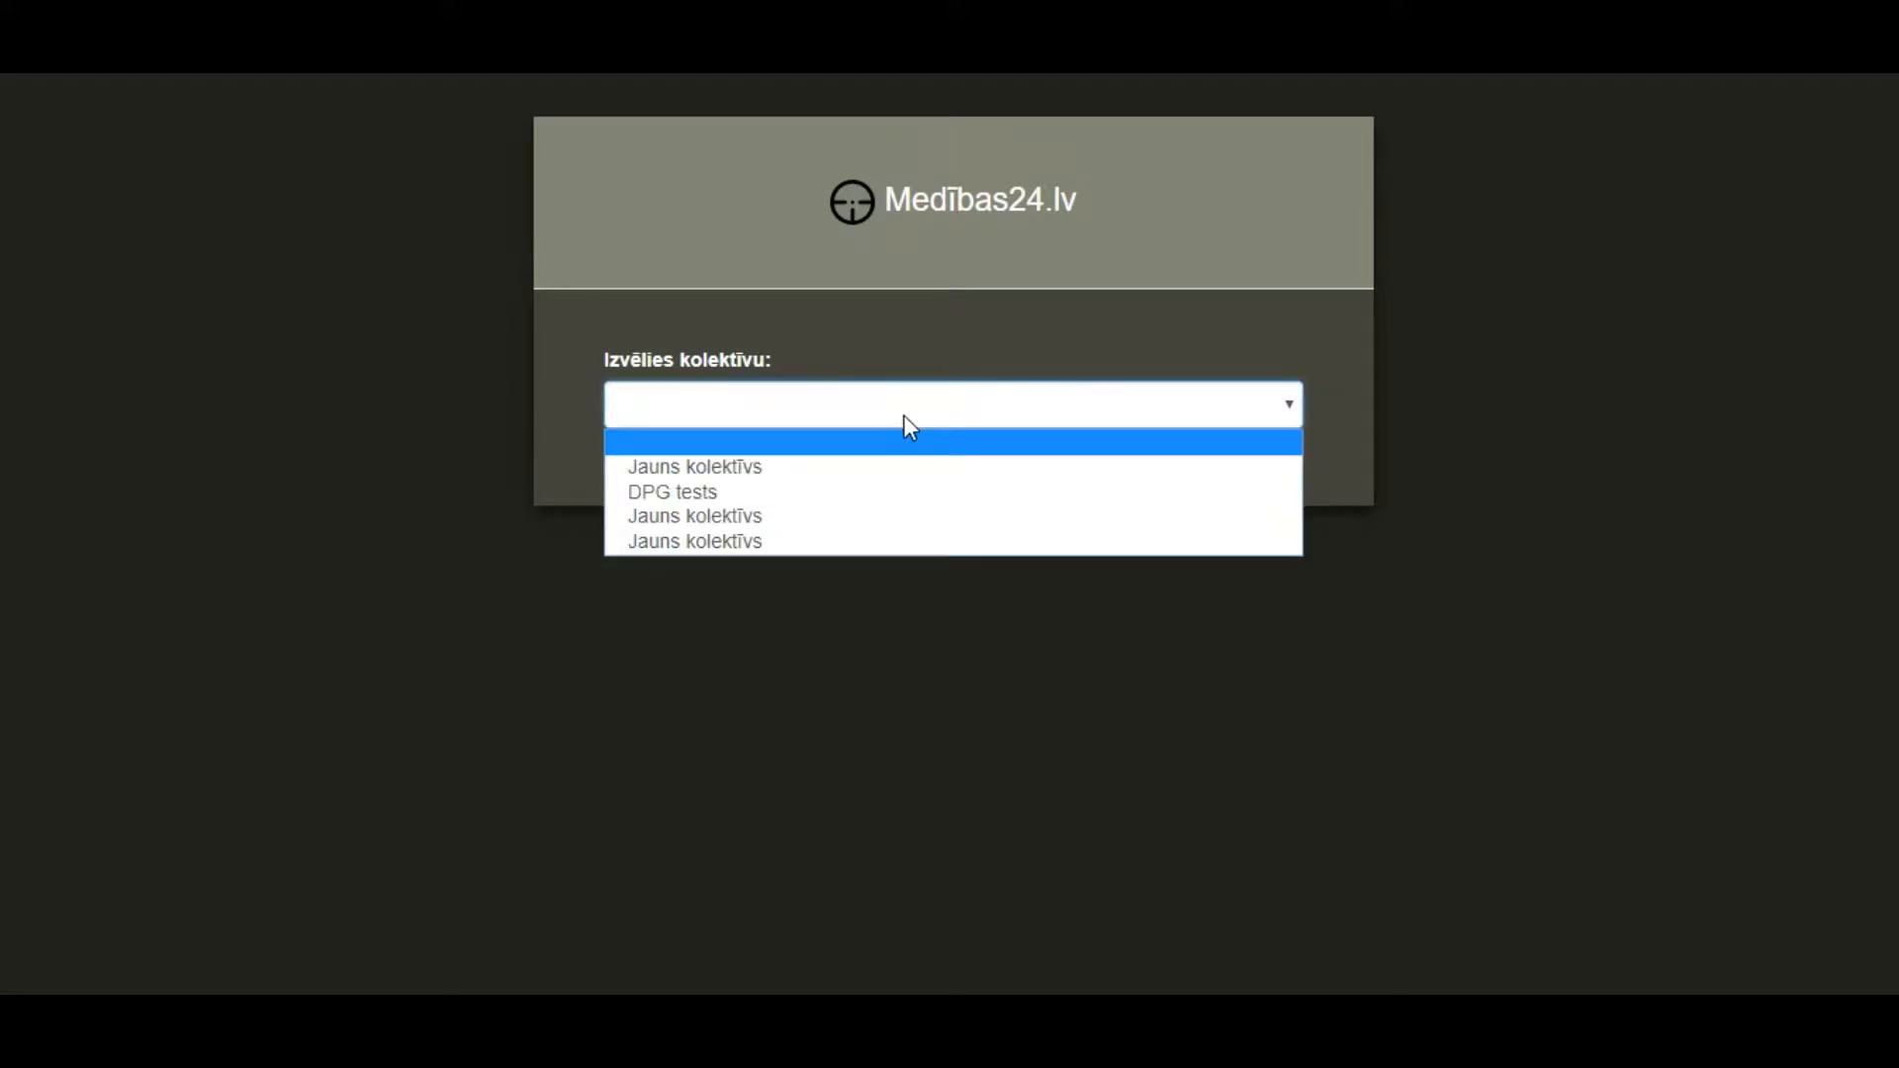
pyautogui.click(876, 472)
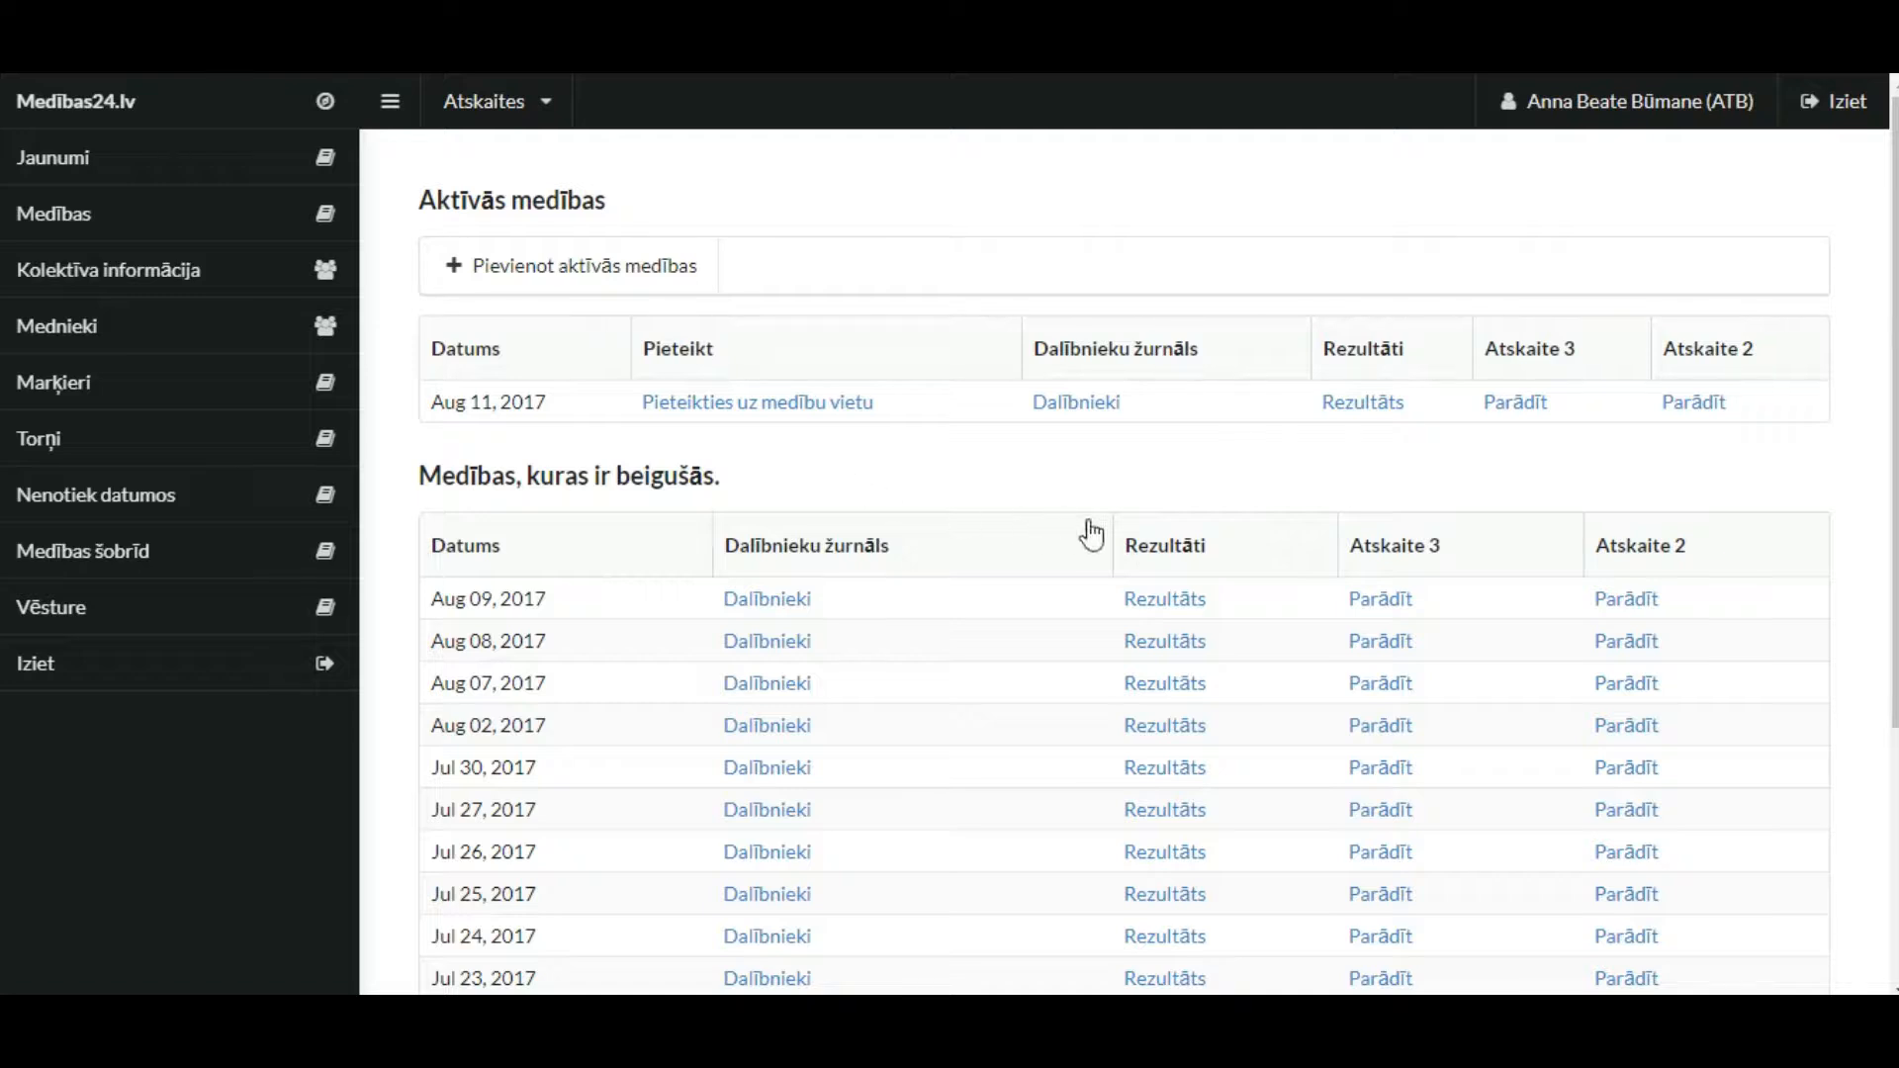
# View the Atskaite 3 report for the Aug 08, 2017 hunt and return to the hunts list
pyautogui.click(1382, 645)
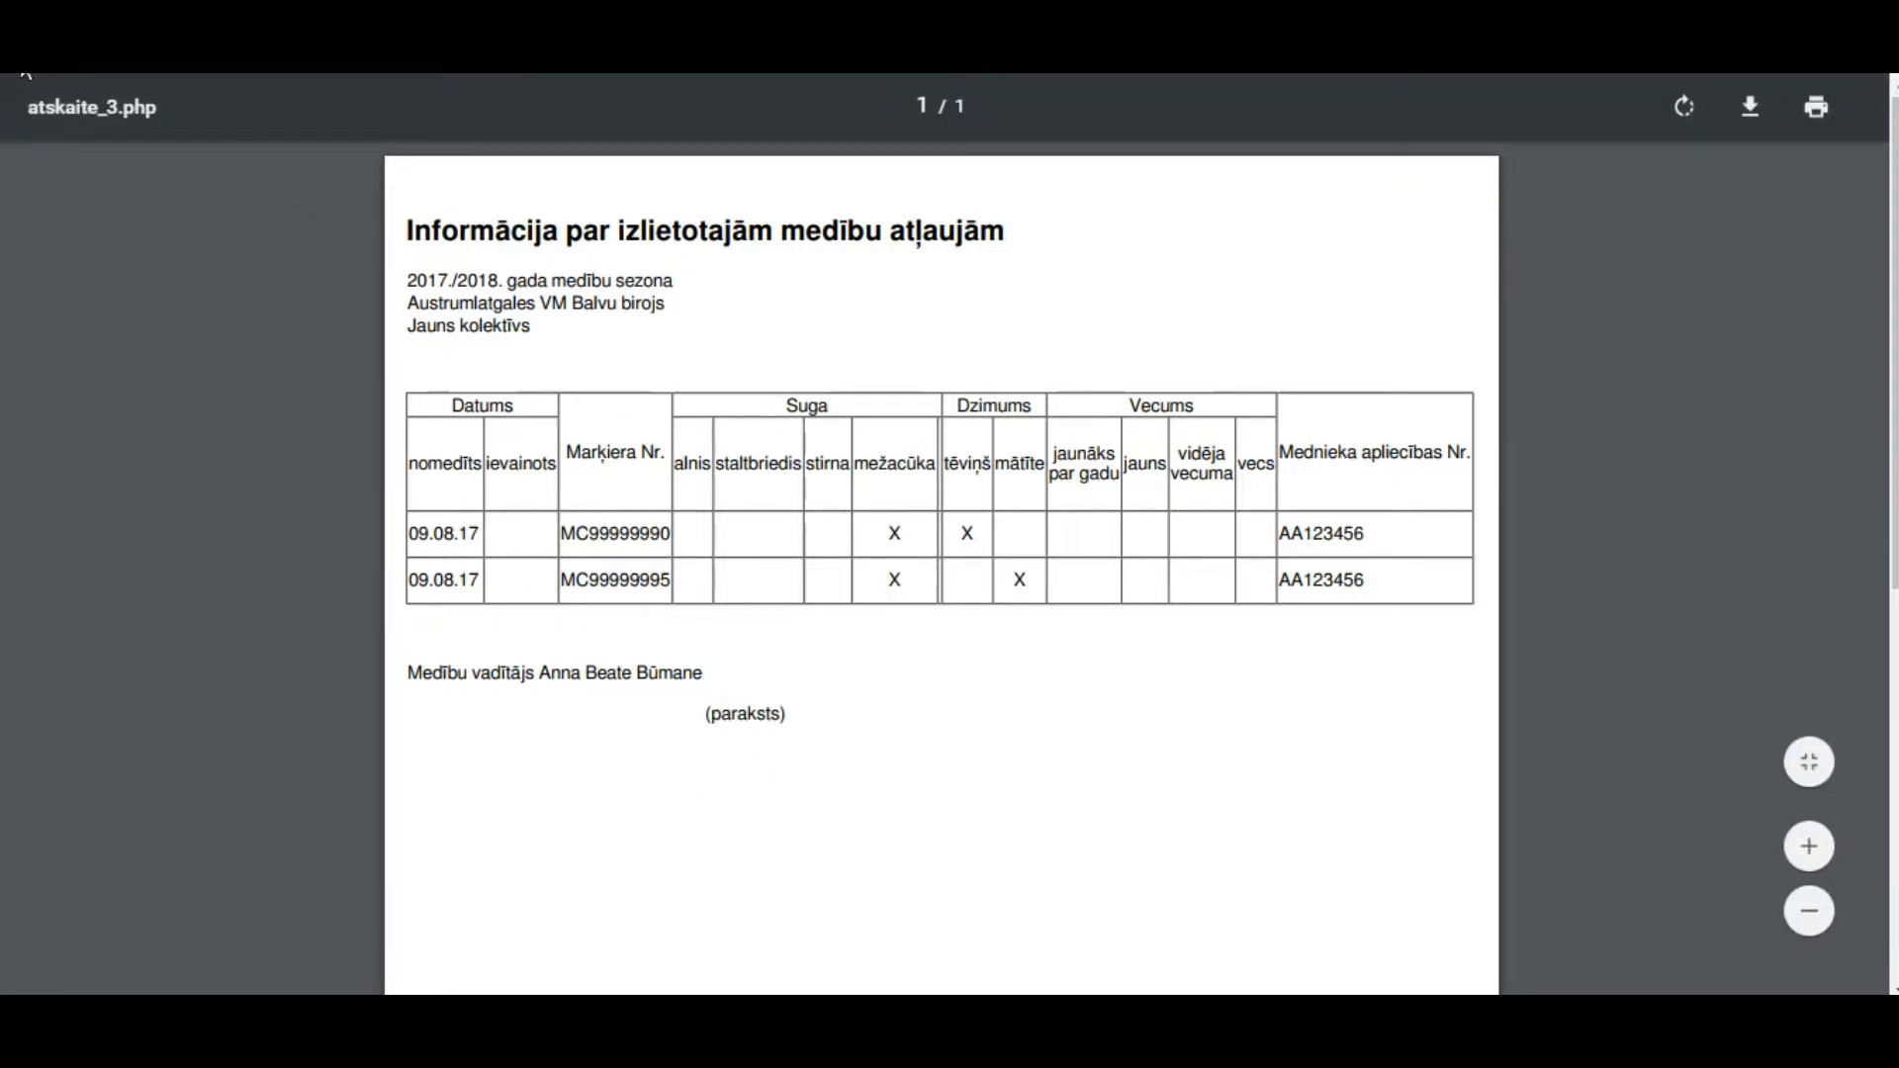
pyautogui.hotkey('alt', 'Left')
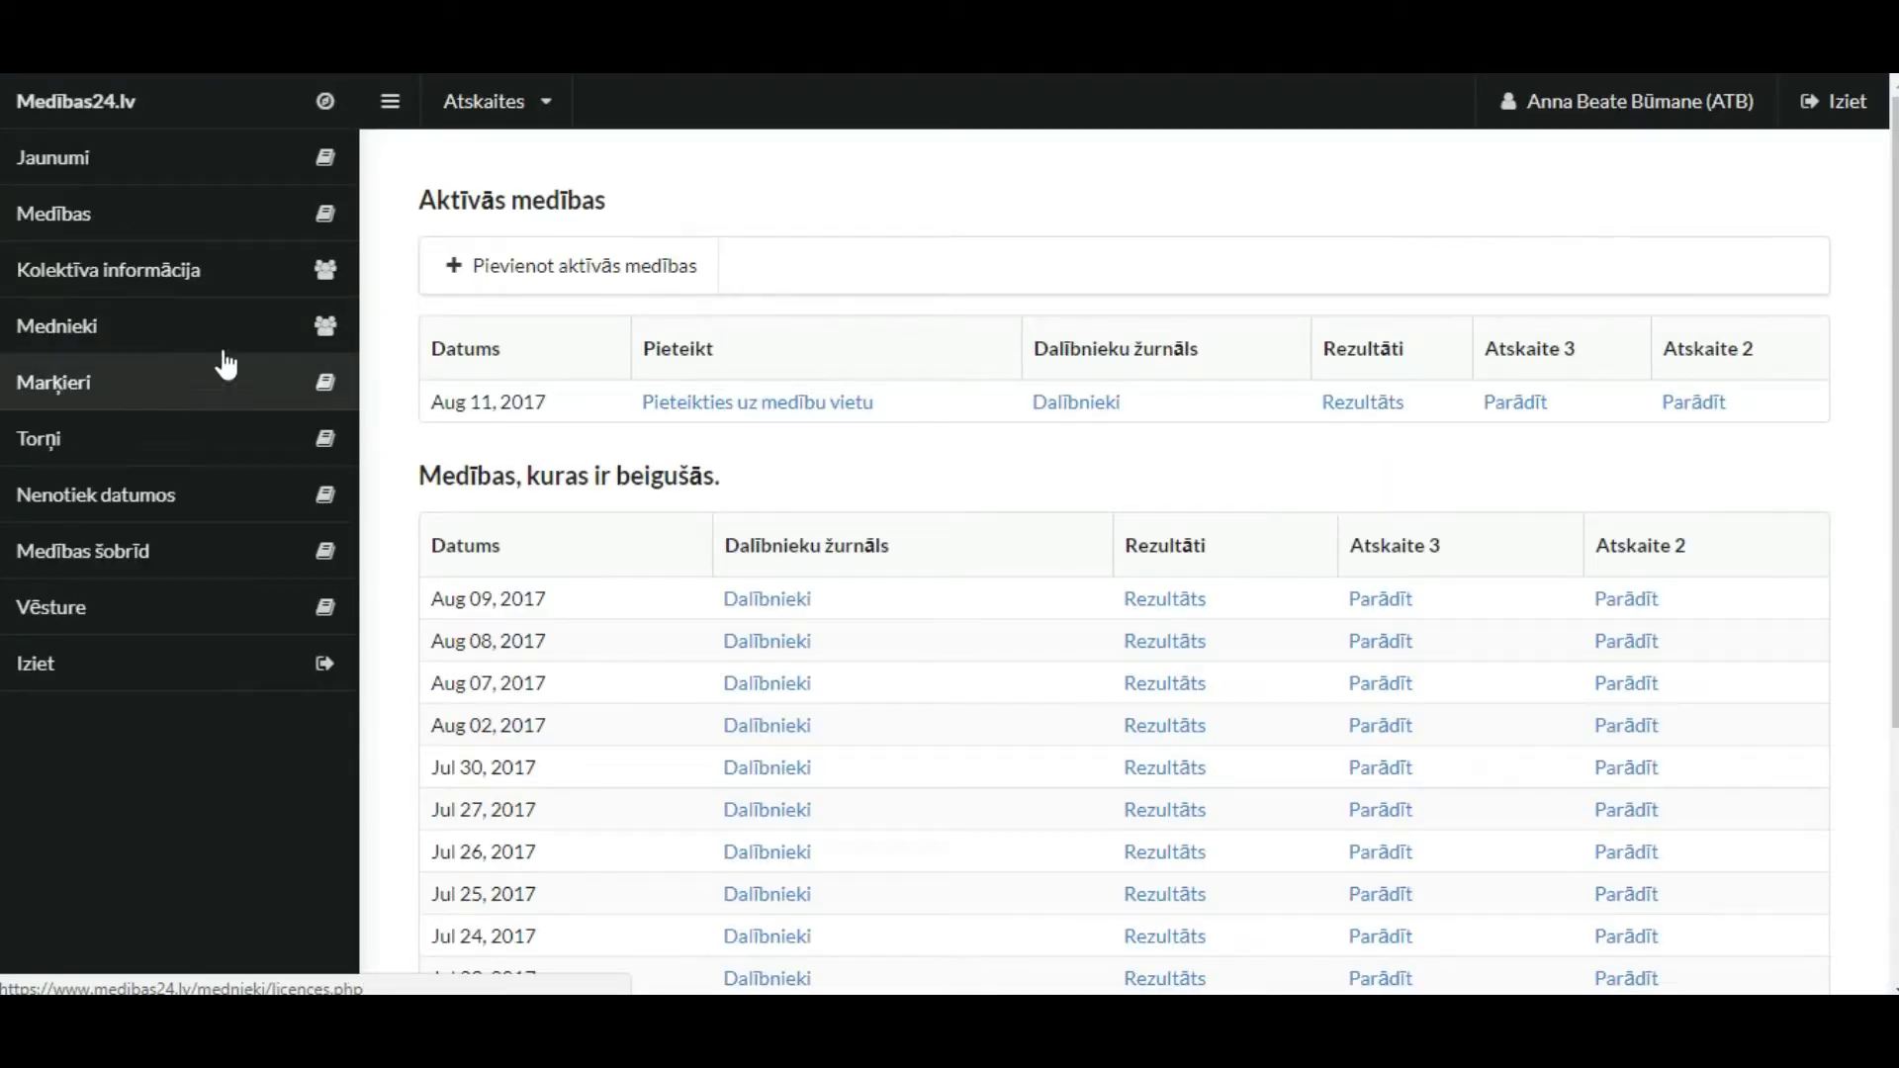
# Examine the form for adding a news item under Jaunumi and close it without saving
pyautogui.click(151, 168)
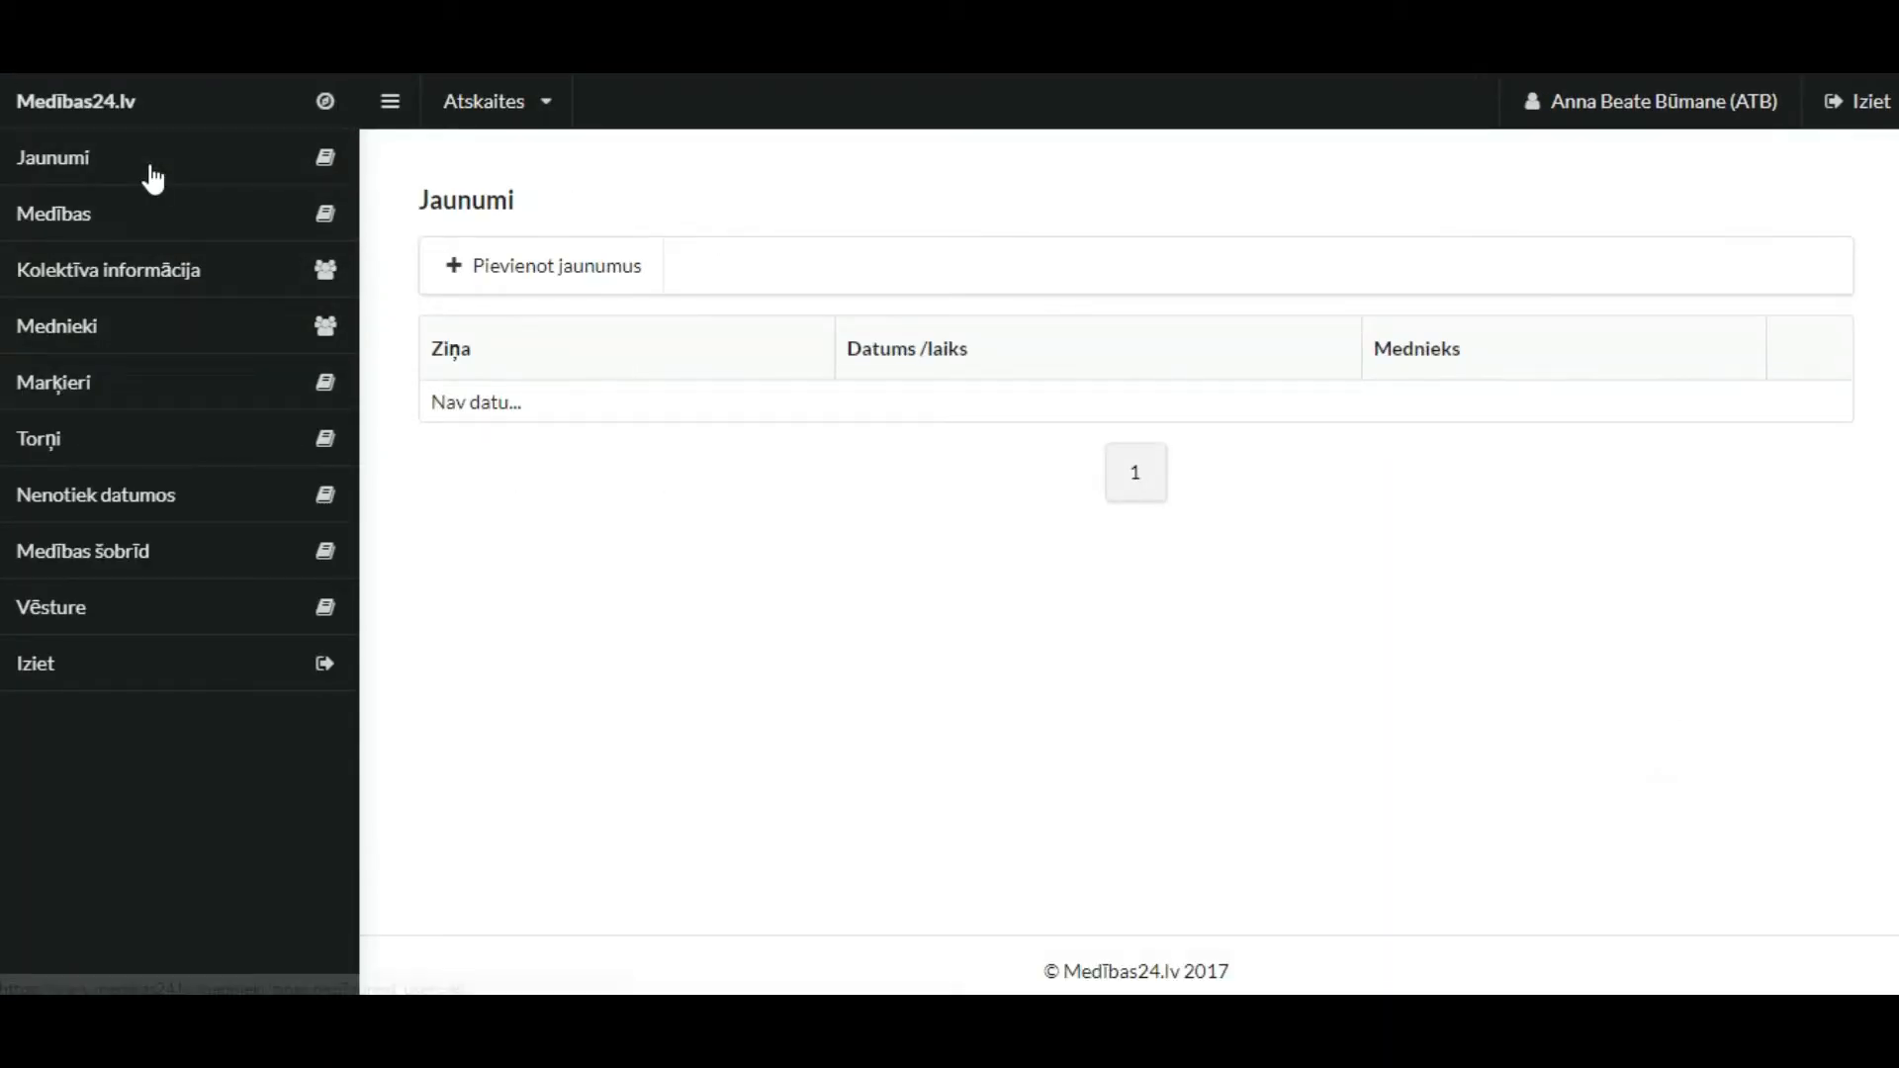
pyautogui.click(454, 267)
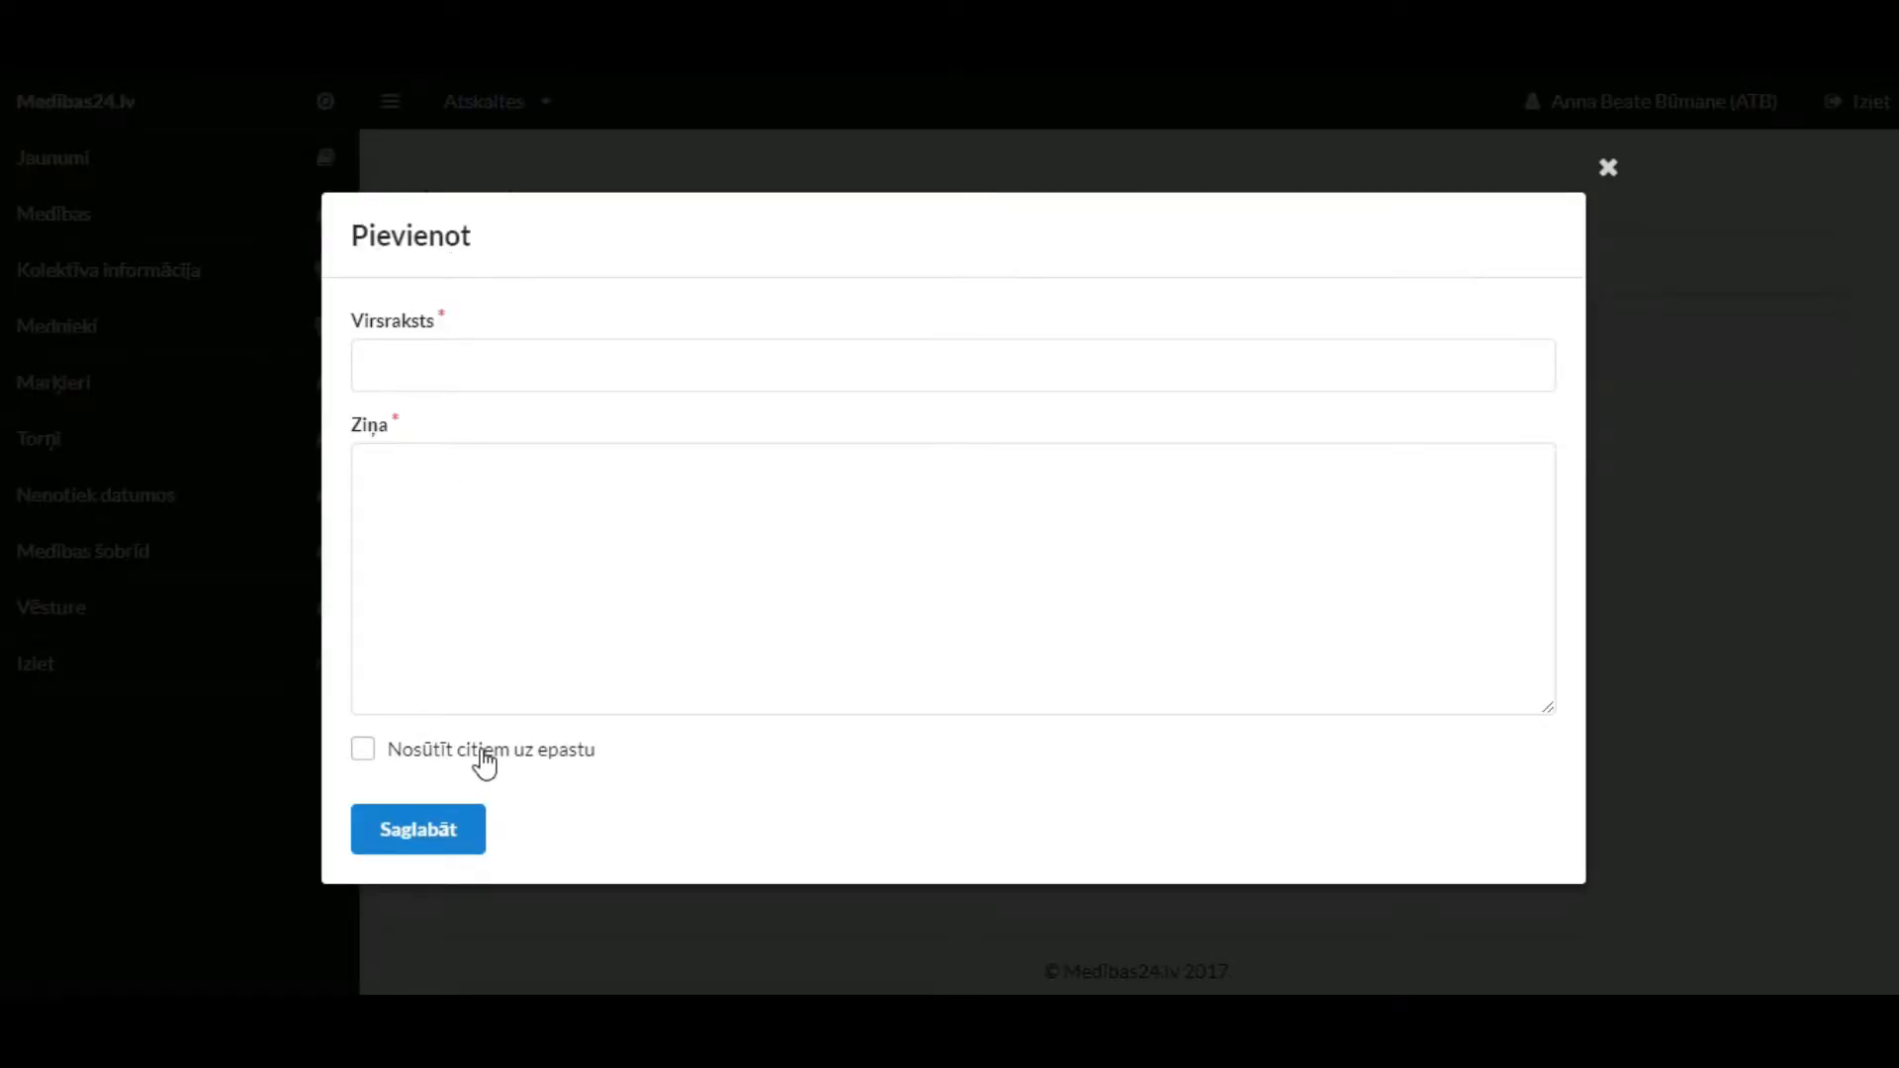
pyautogui.click(1608, 168)
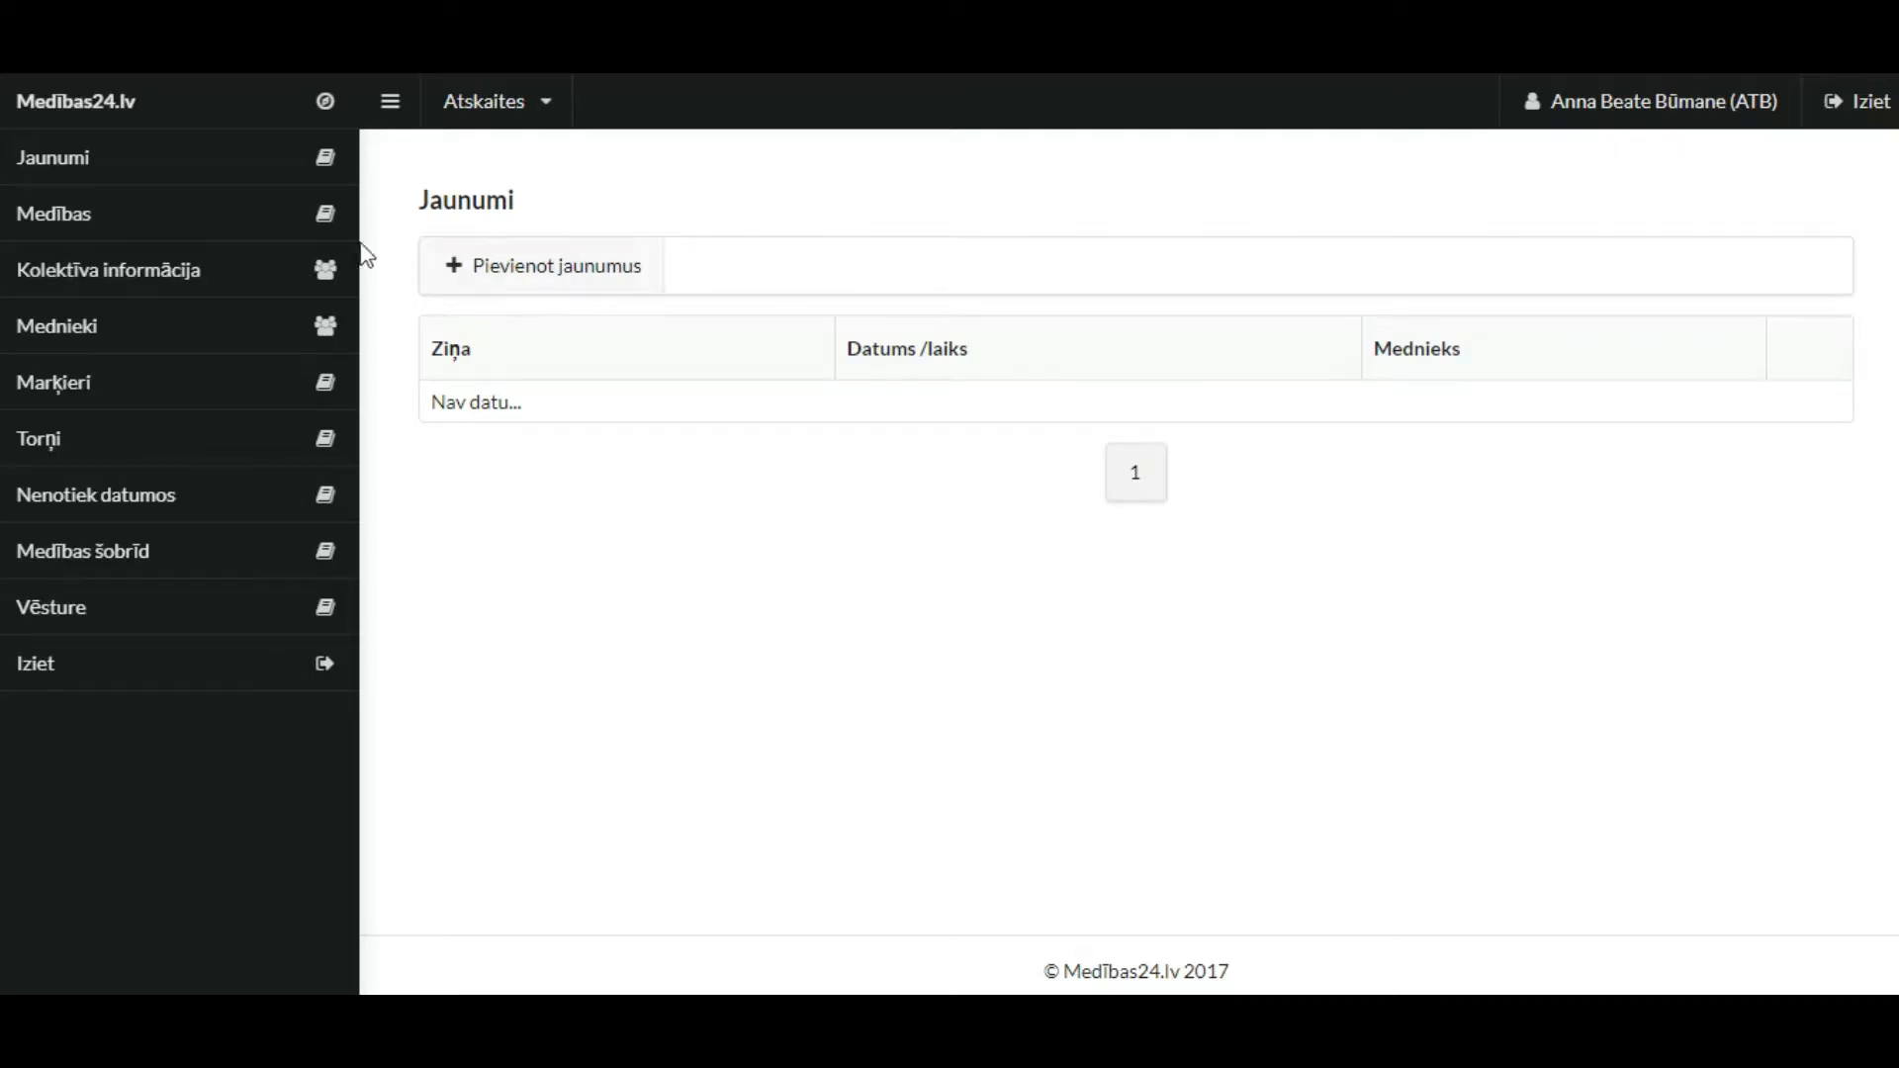
# Review the collective's information and examine the form for adding a new hunter, closing it without saving
pyautogui.click(177, 281)
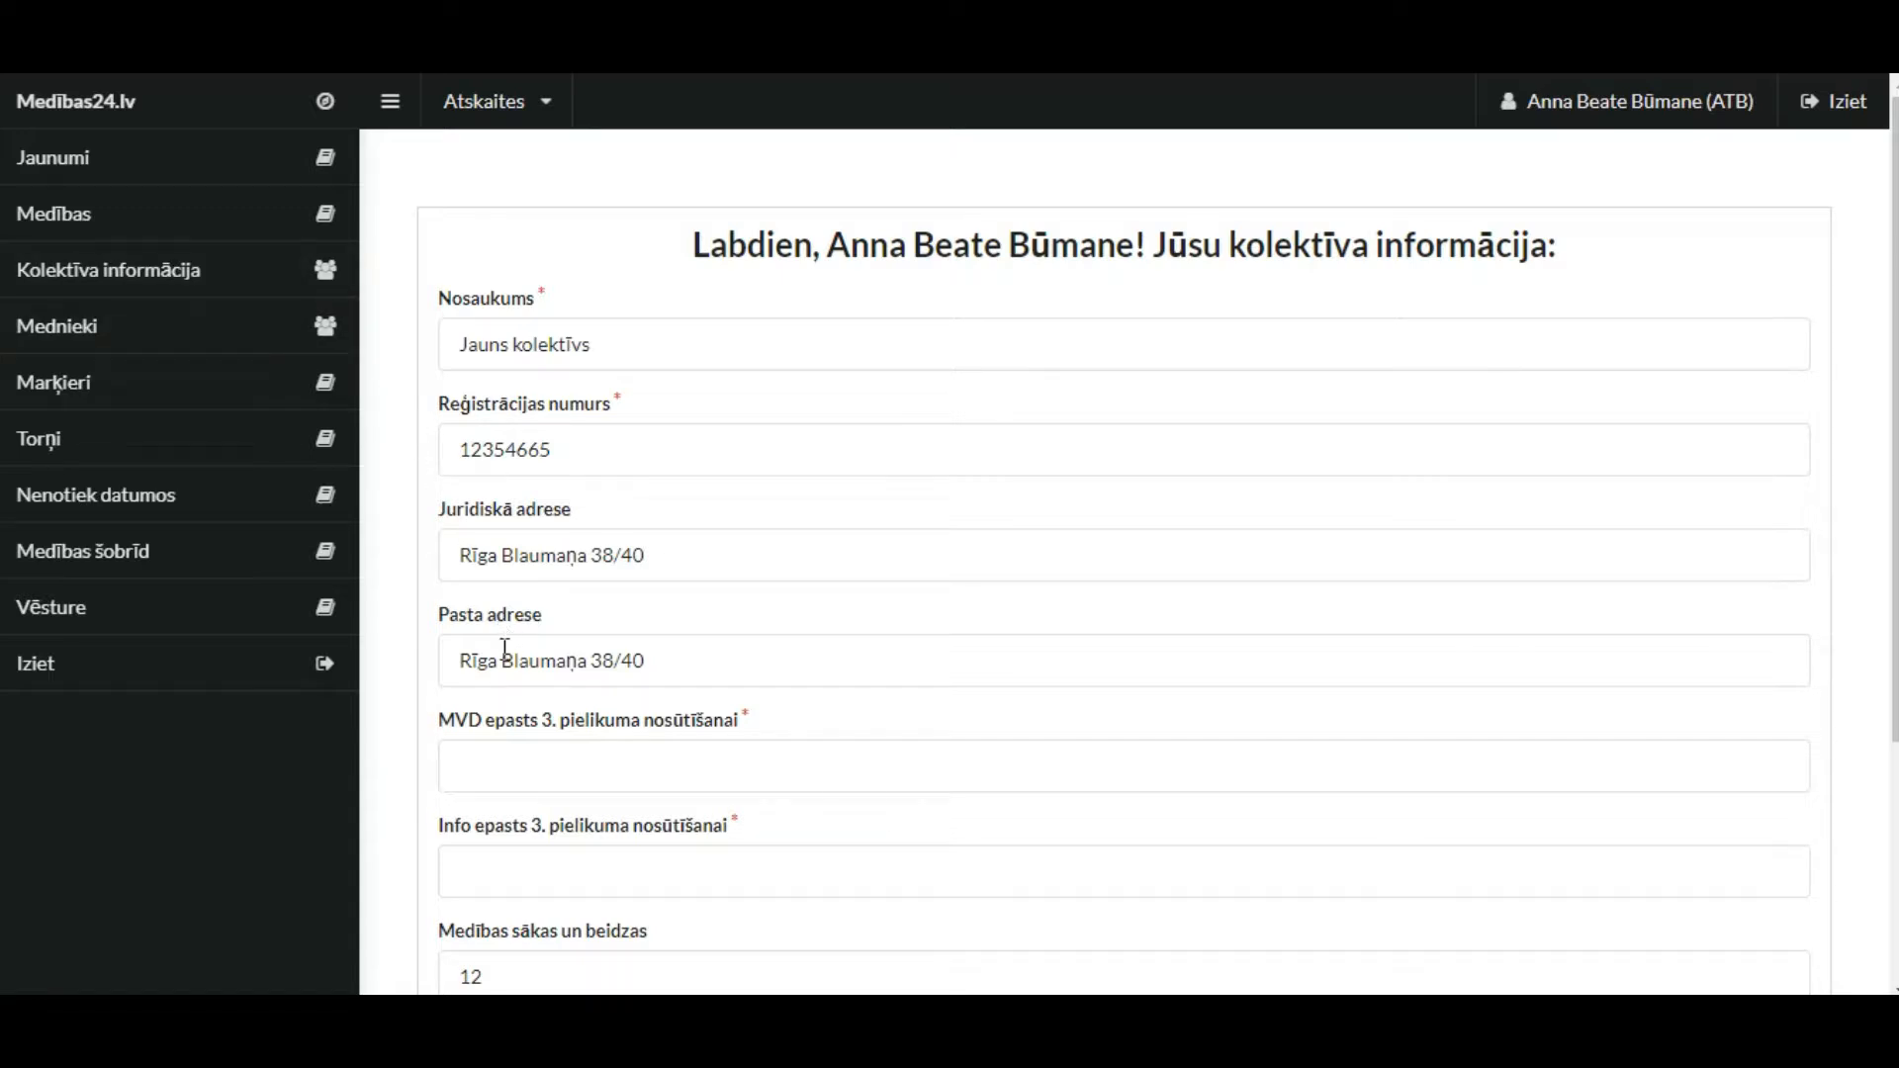
pyautogui.click(163, 340)
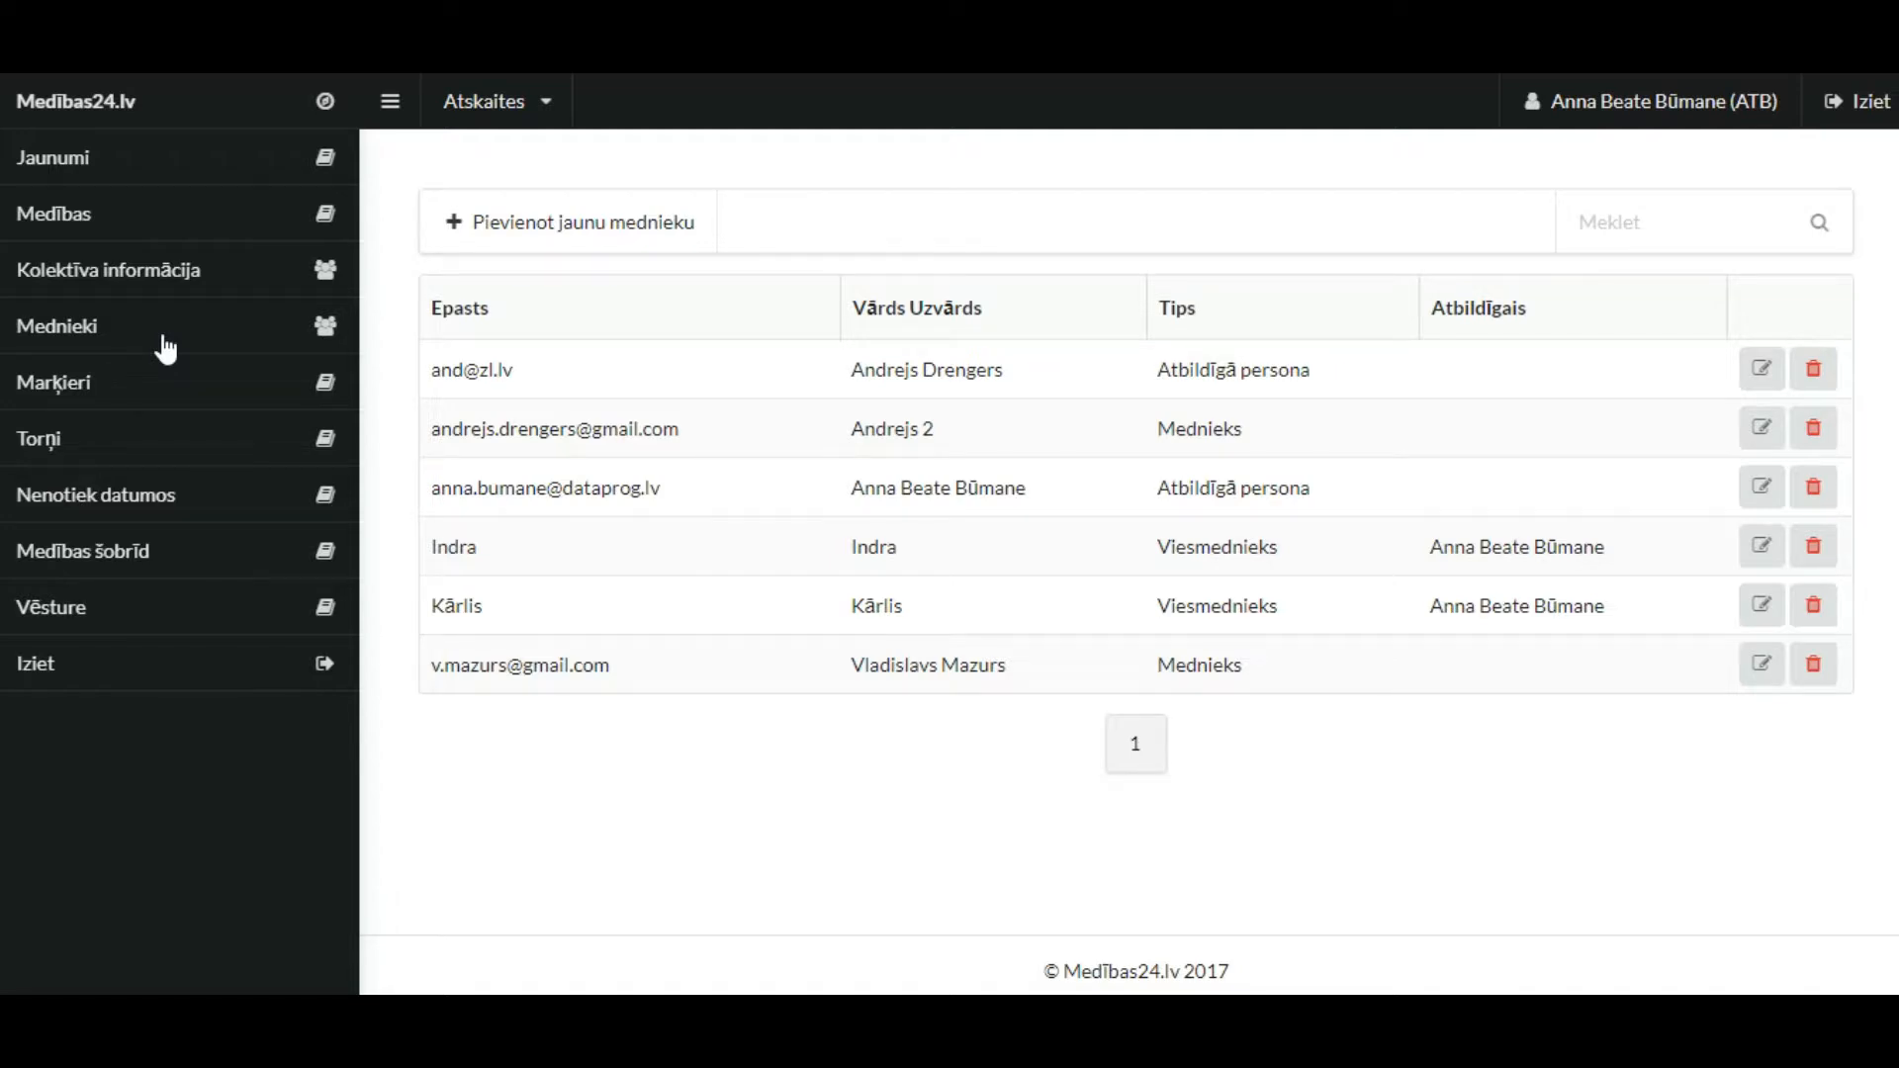
pyautogui.click(496, 232)
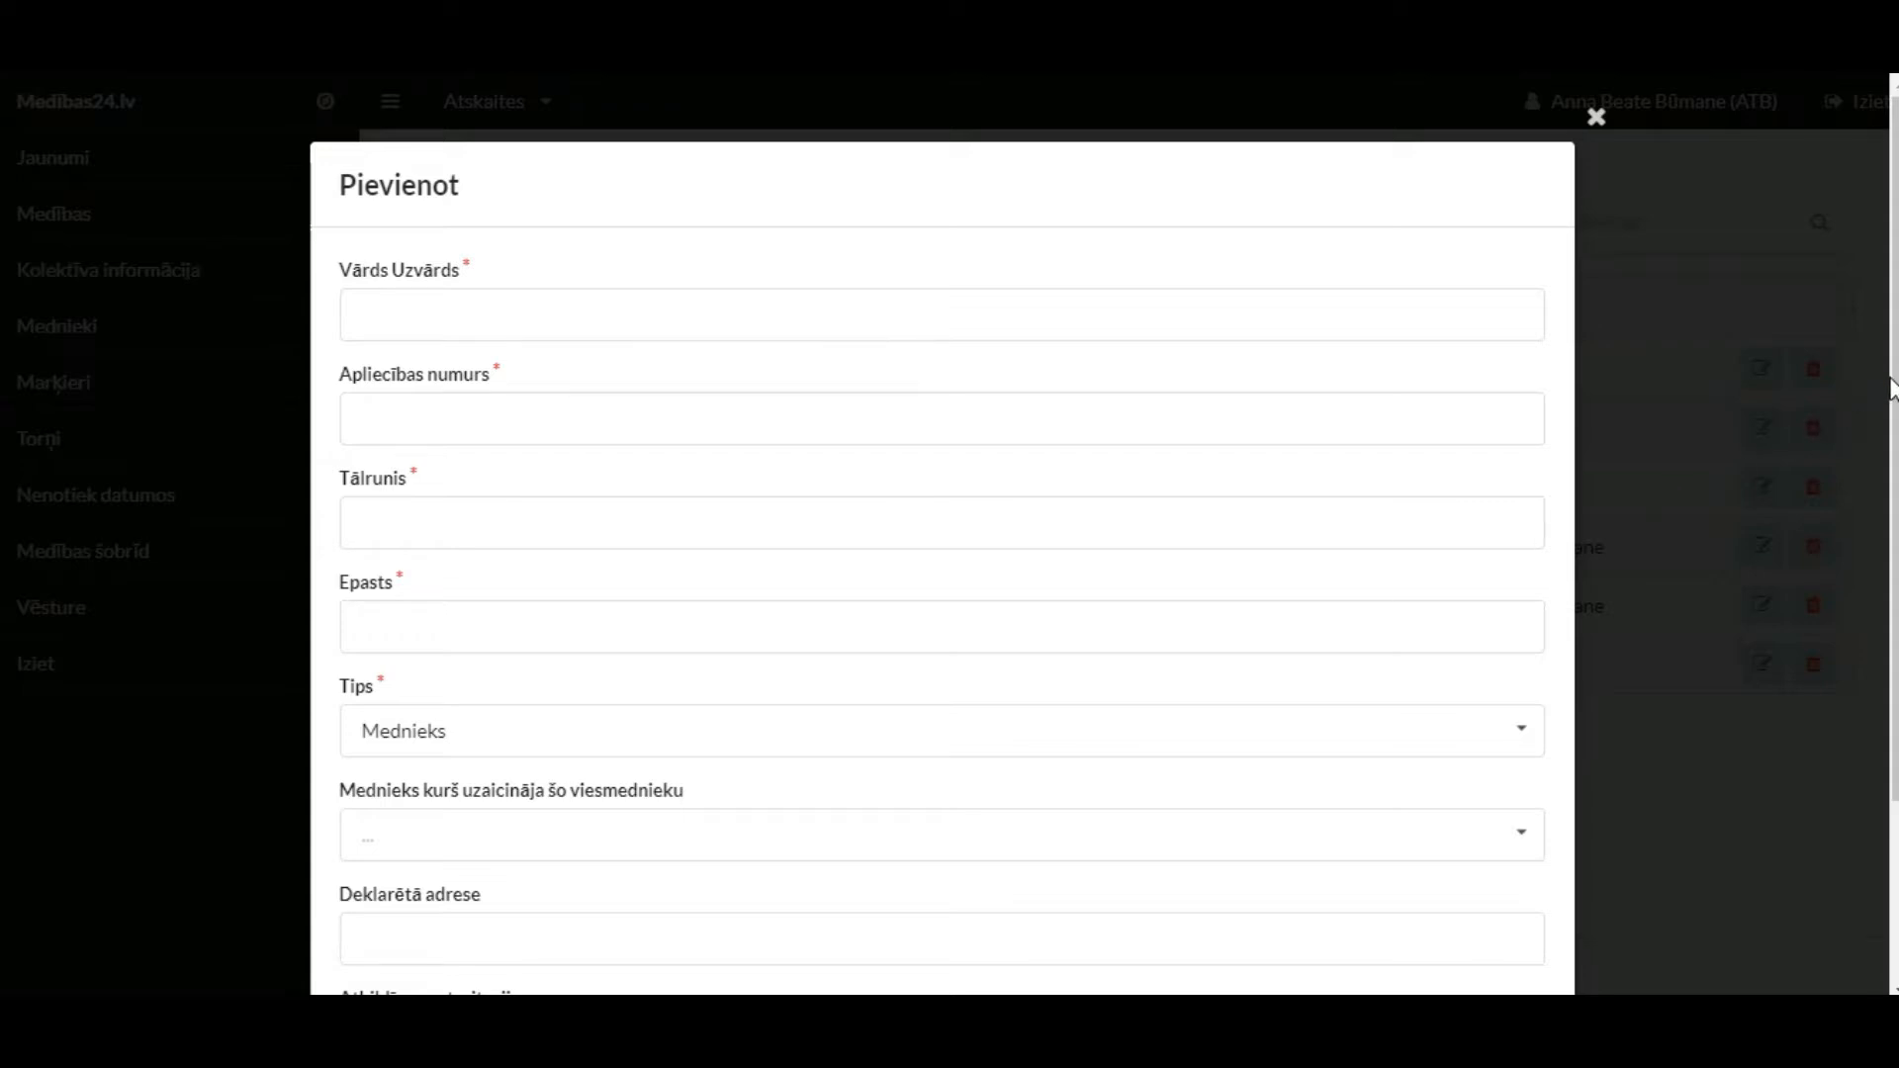
pyautogui.scroll(-1, 1892, 524)
pyautogui.scroll(-1, 1892, 524)
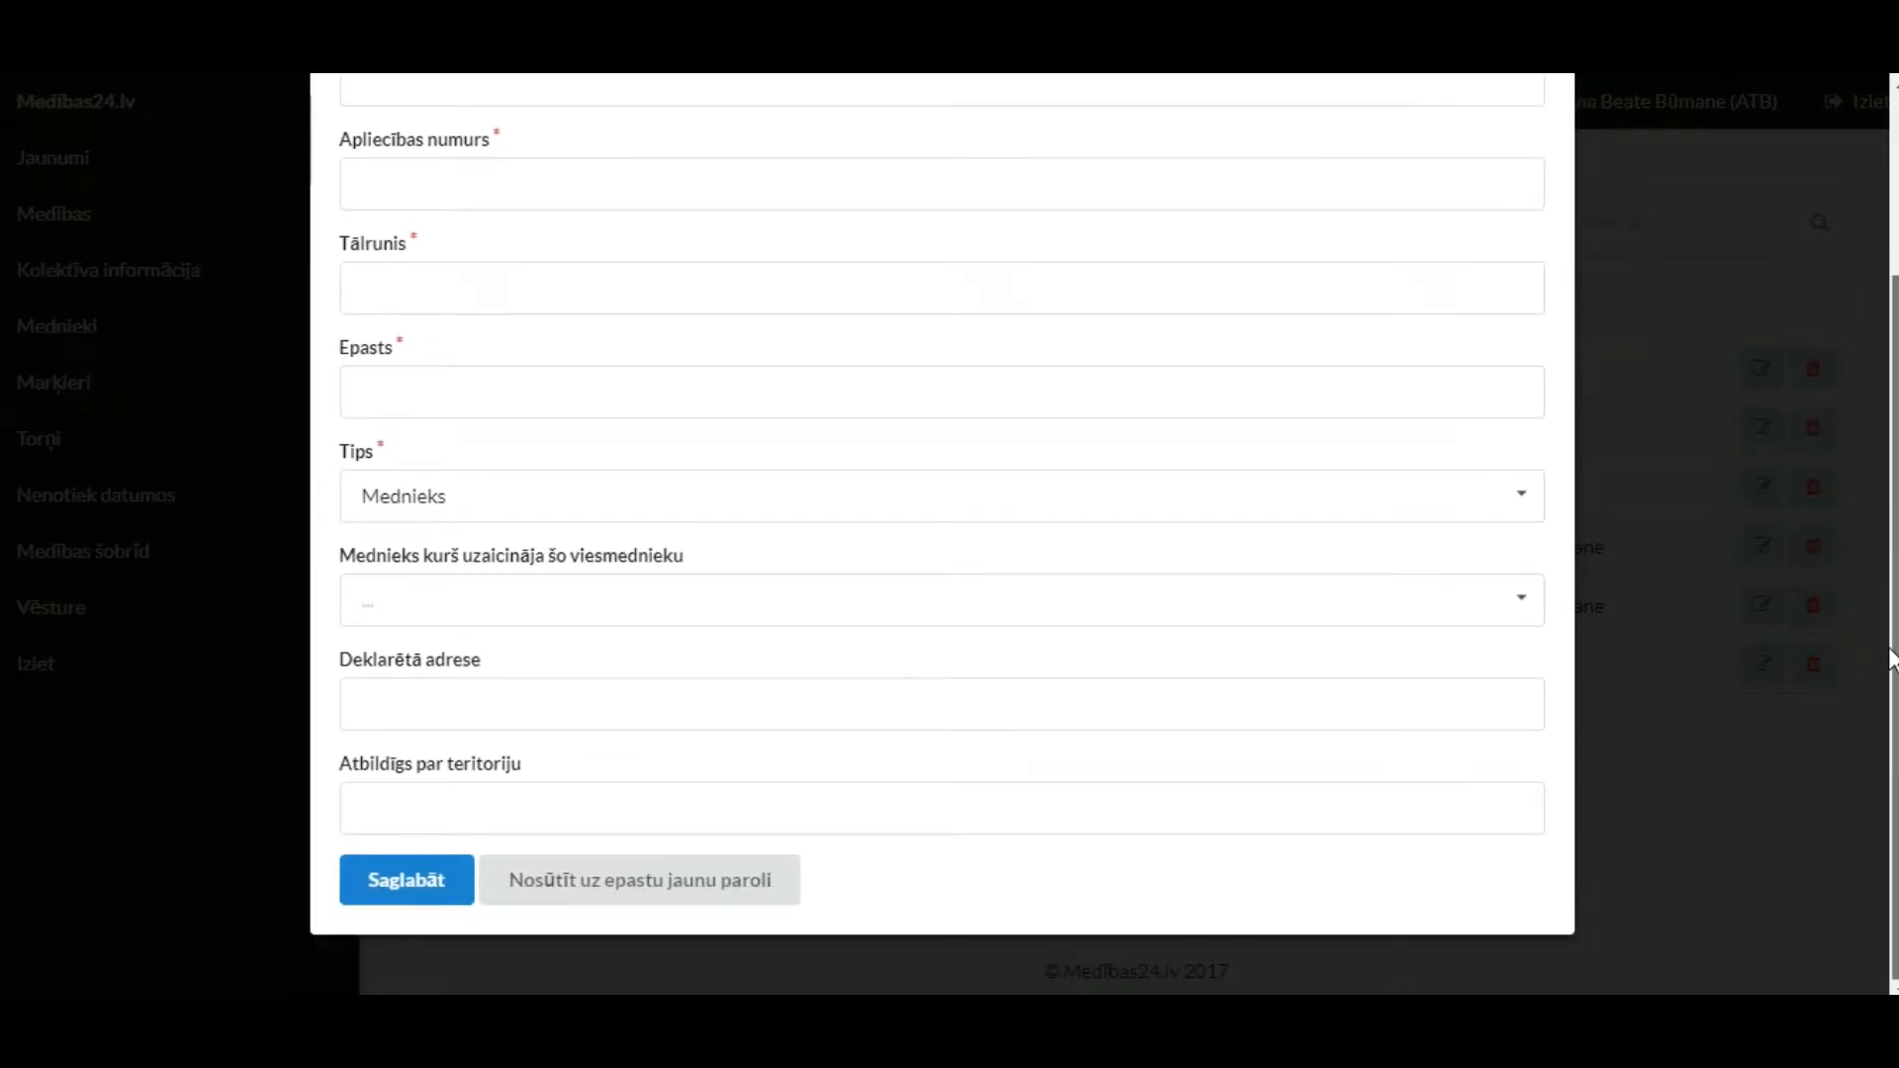
pyautogui.scroll(2, 1893, 582)
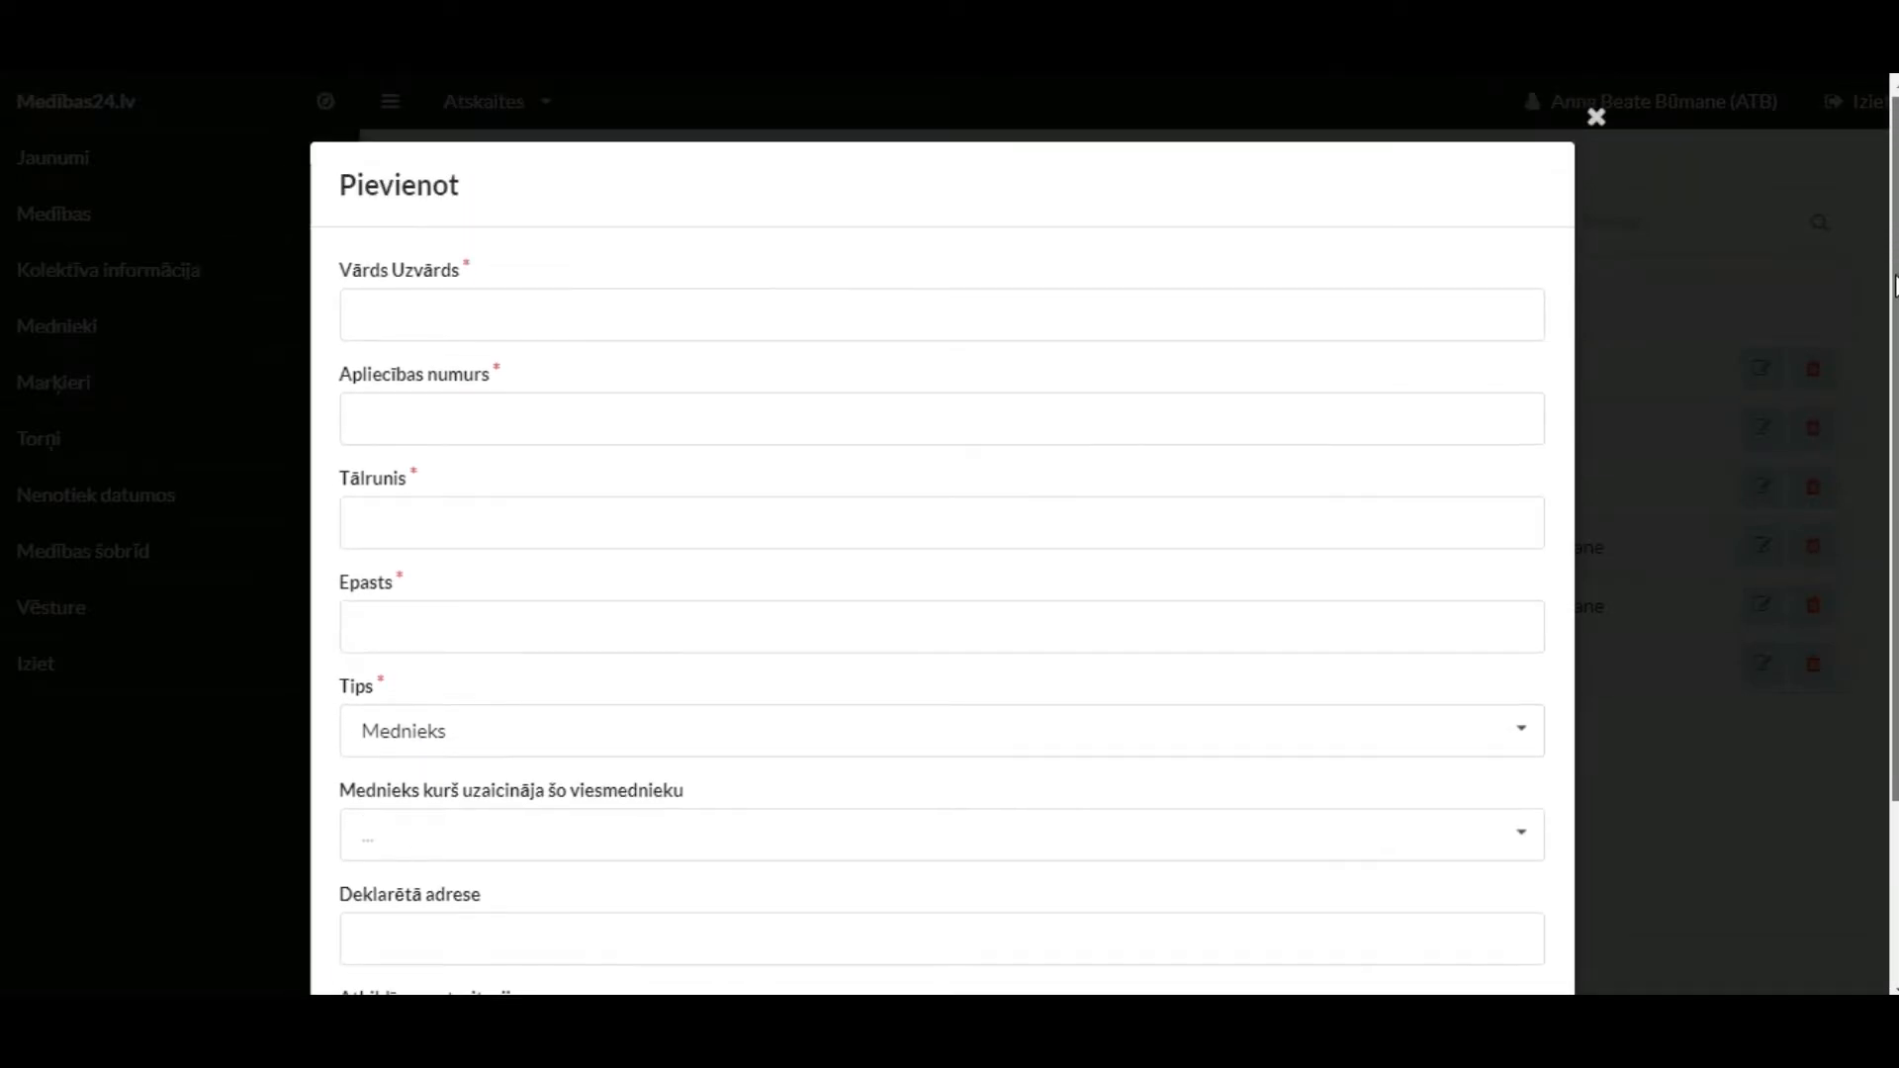
pyautogui.click(1598, 121)
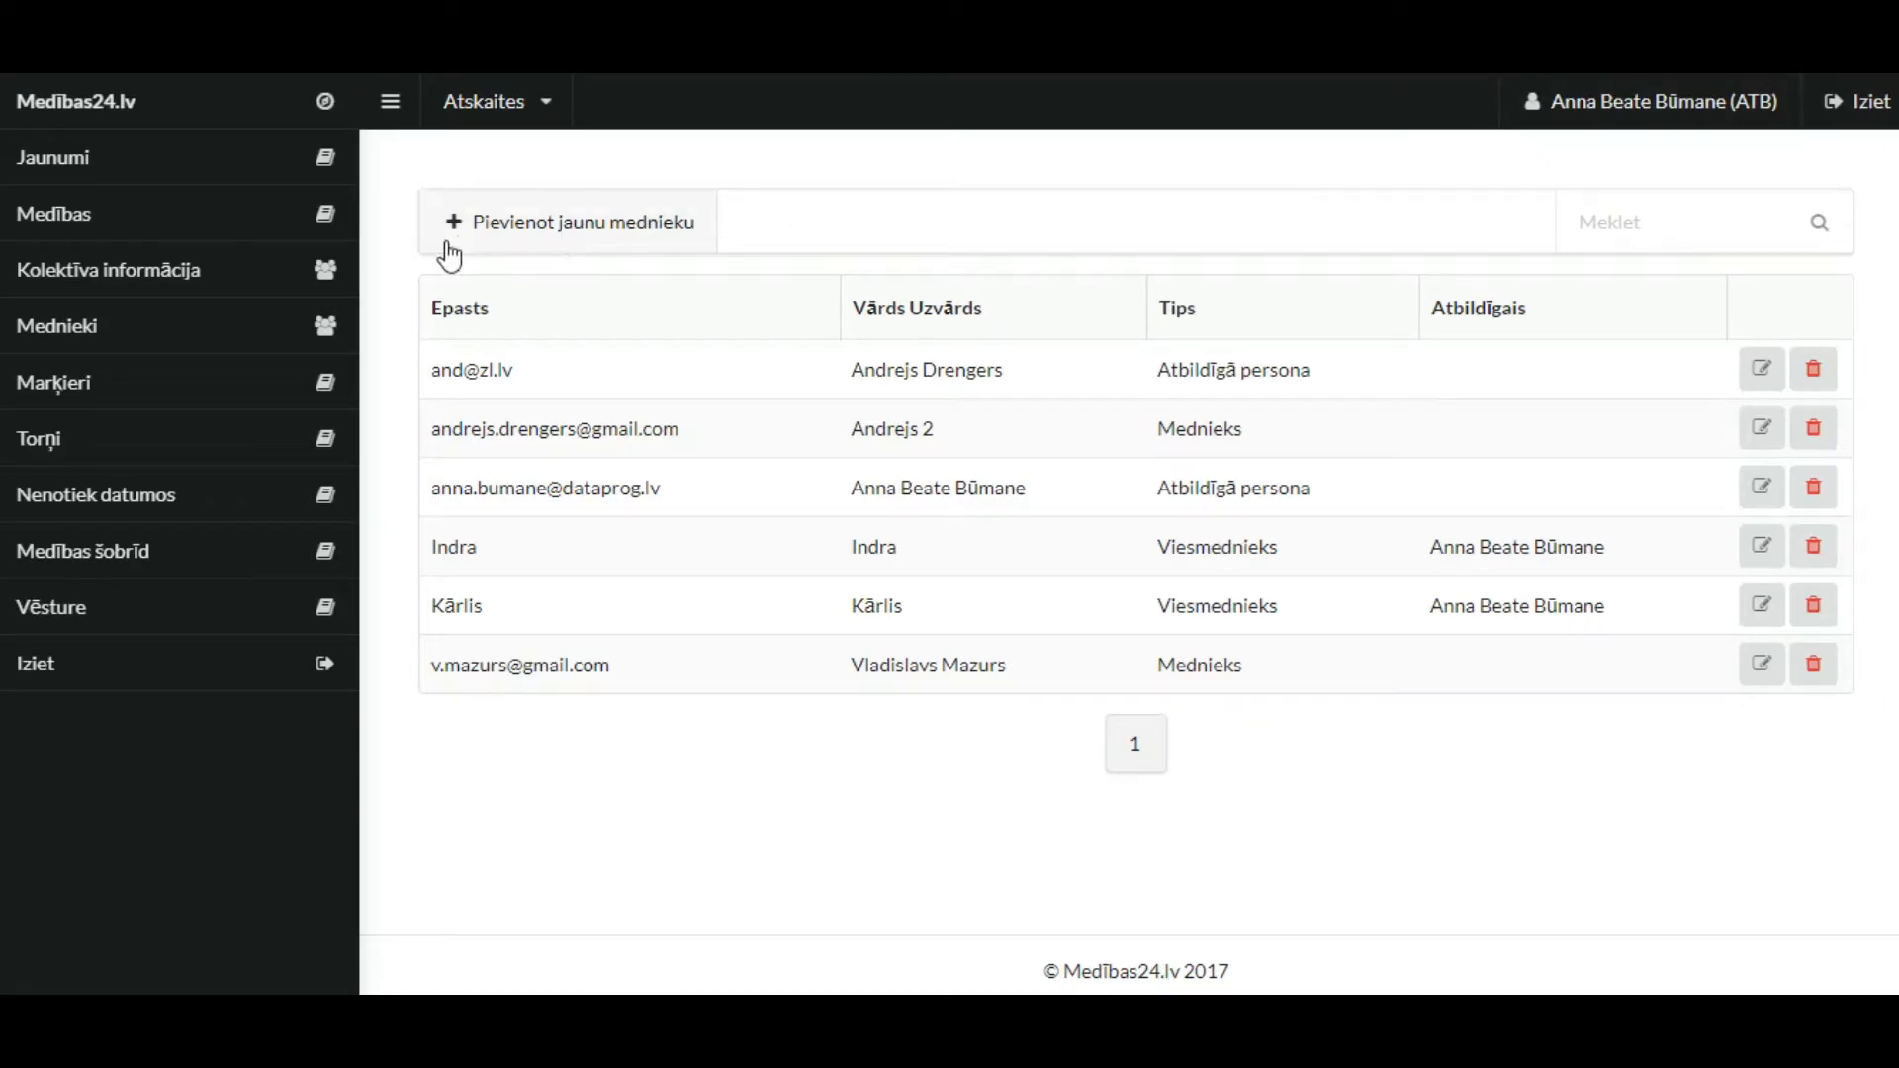
# Examine the form for adding a marker under Marķieri and close it without saving
pyautogui.click(225, 394)
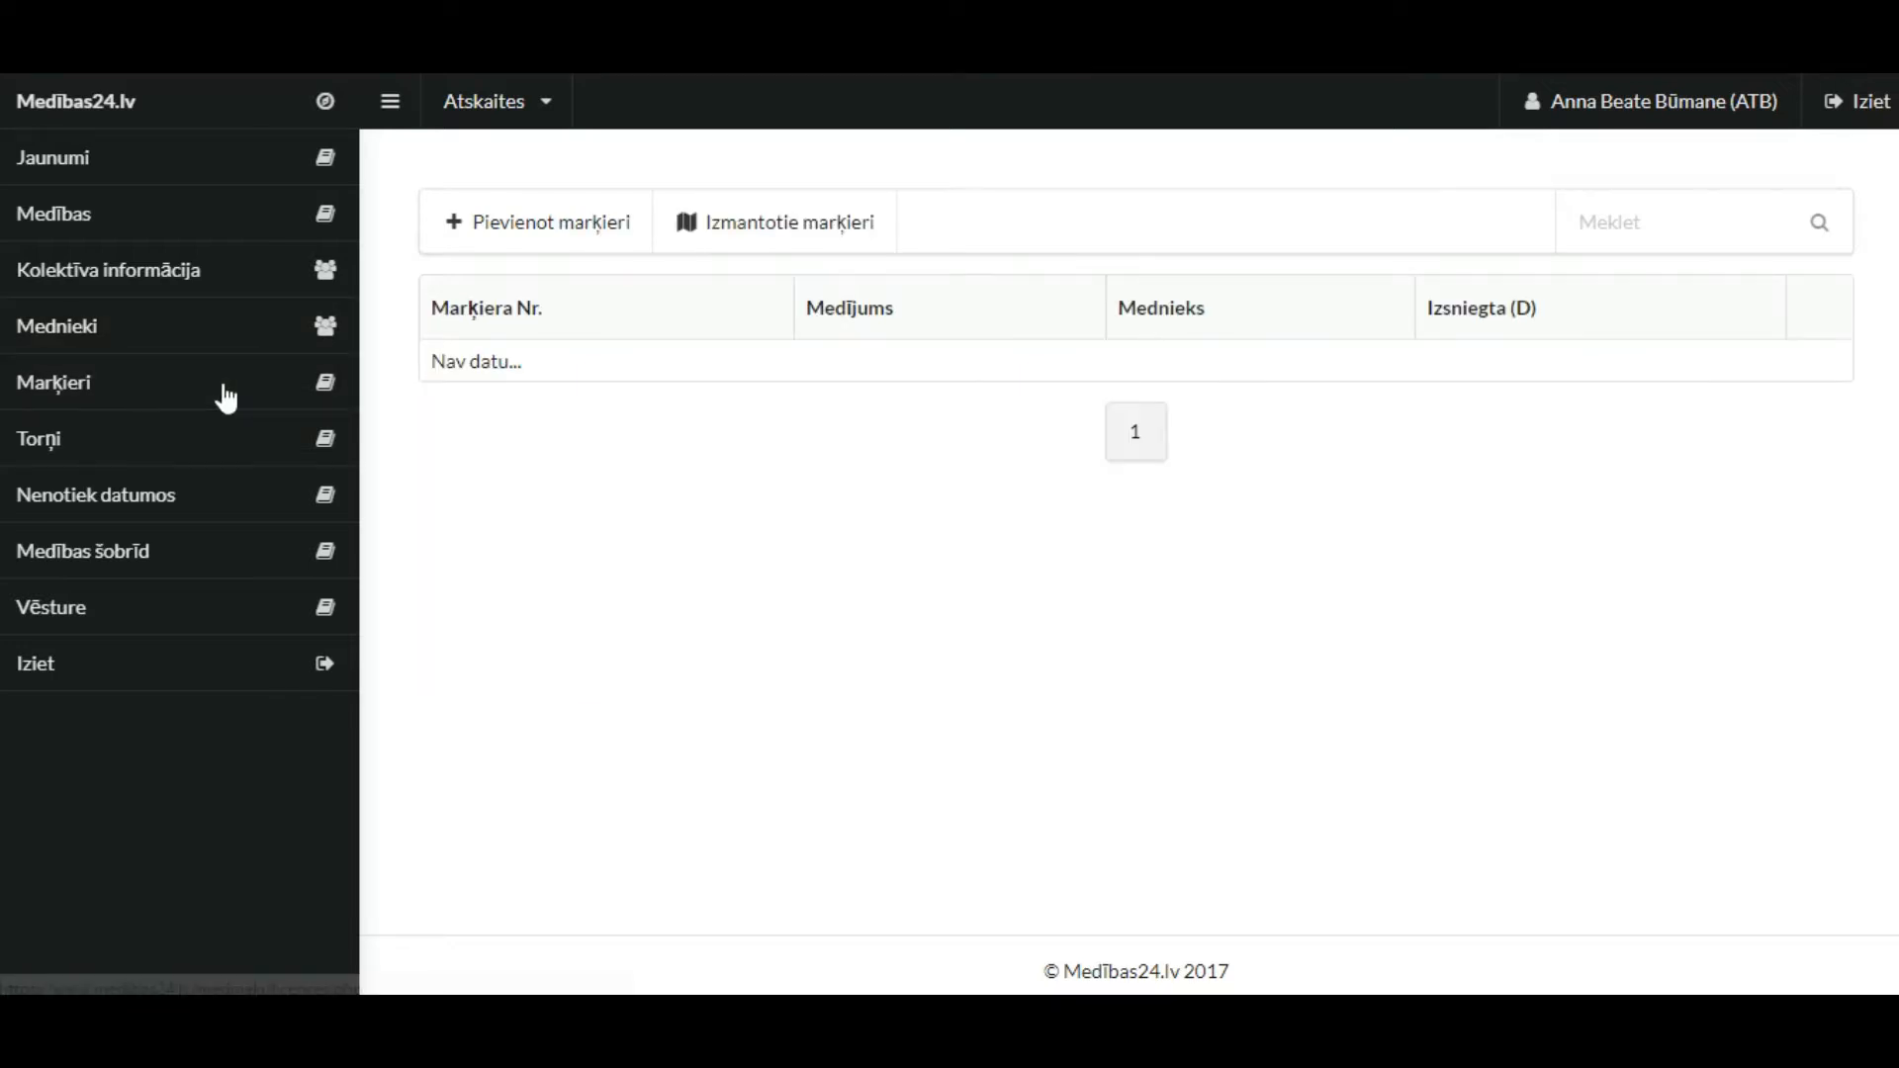
pyautogui.click(503, 249)
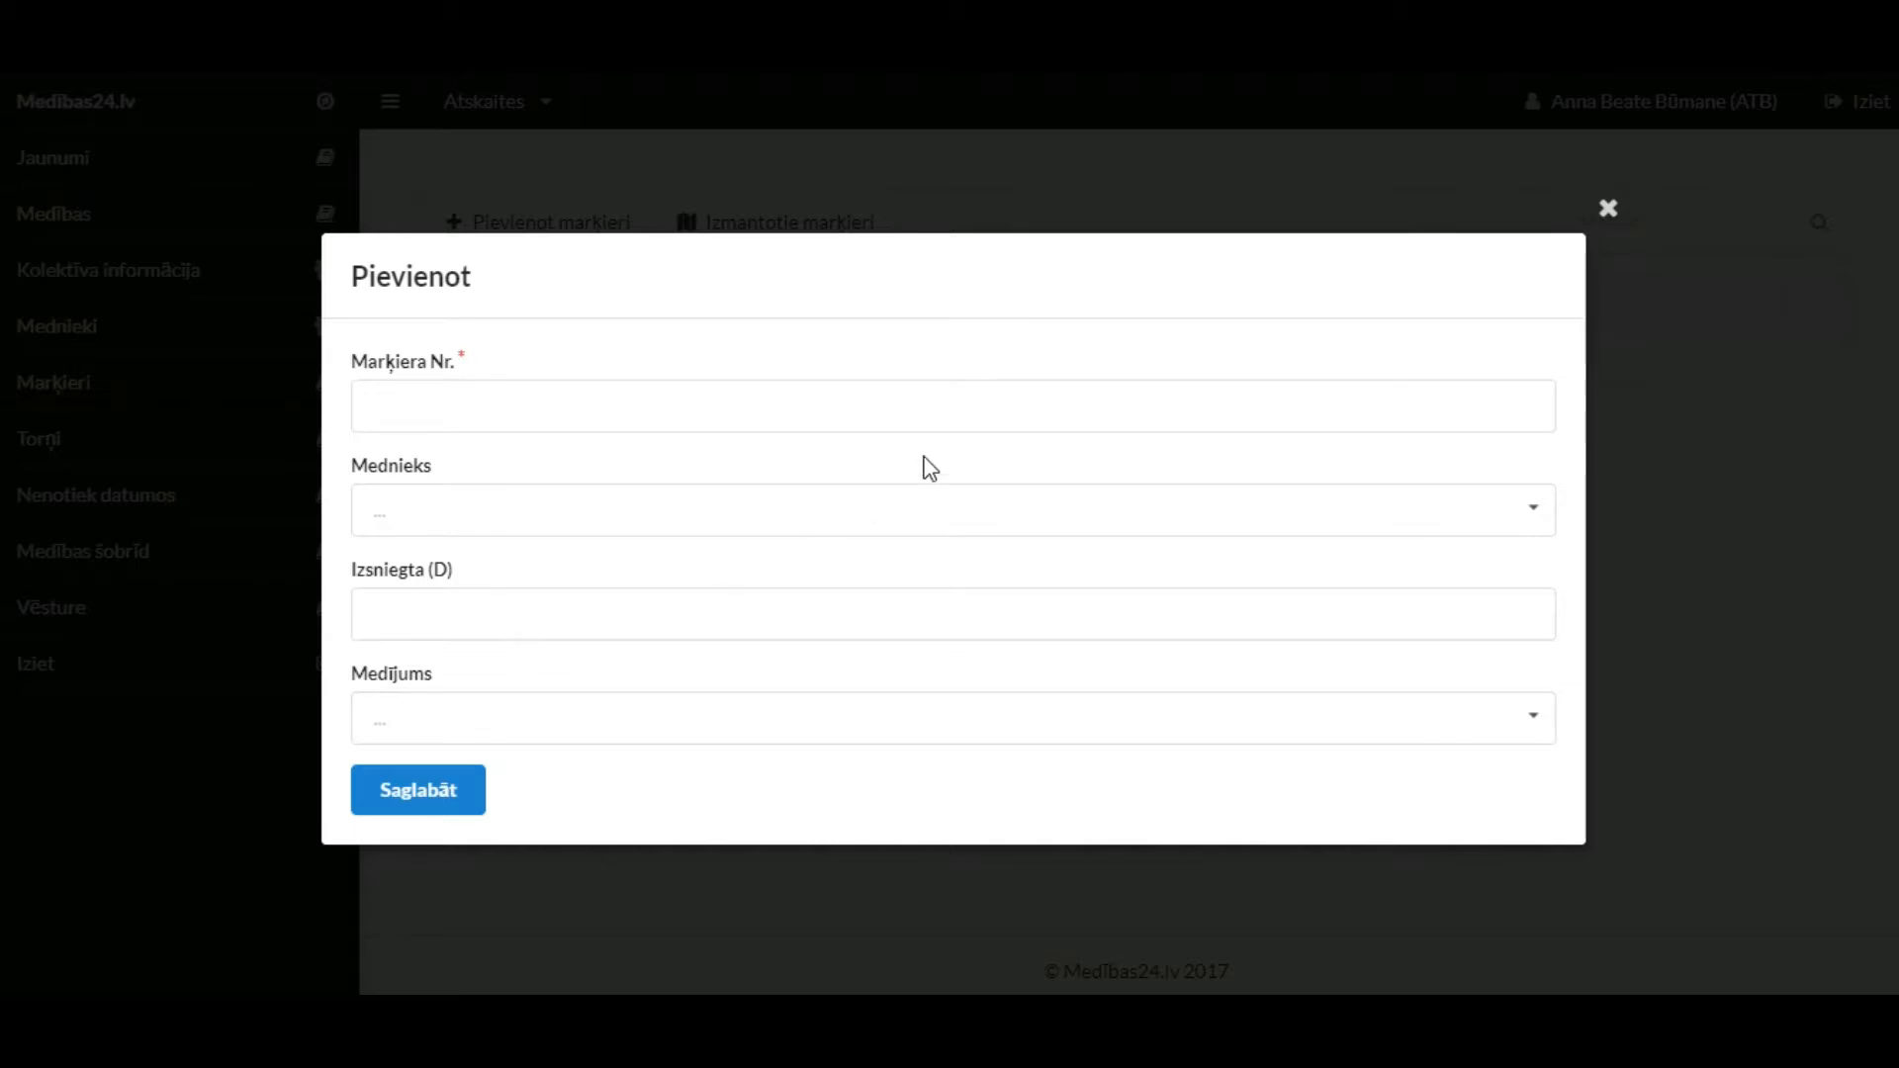
pyautogui.click(1608, 209)
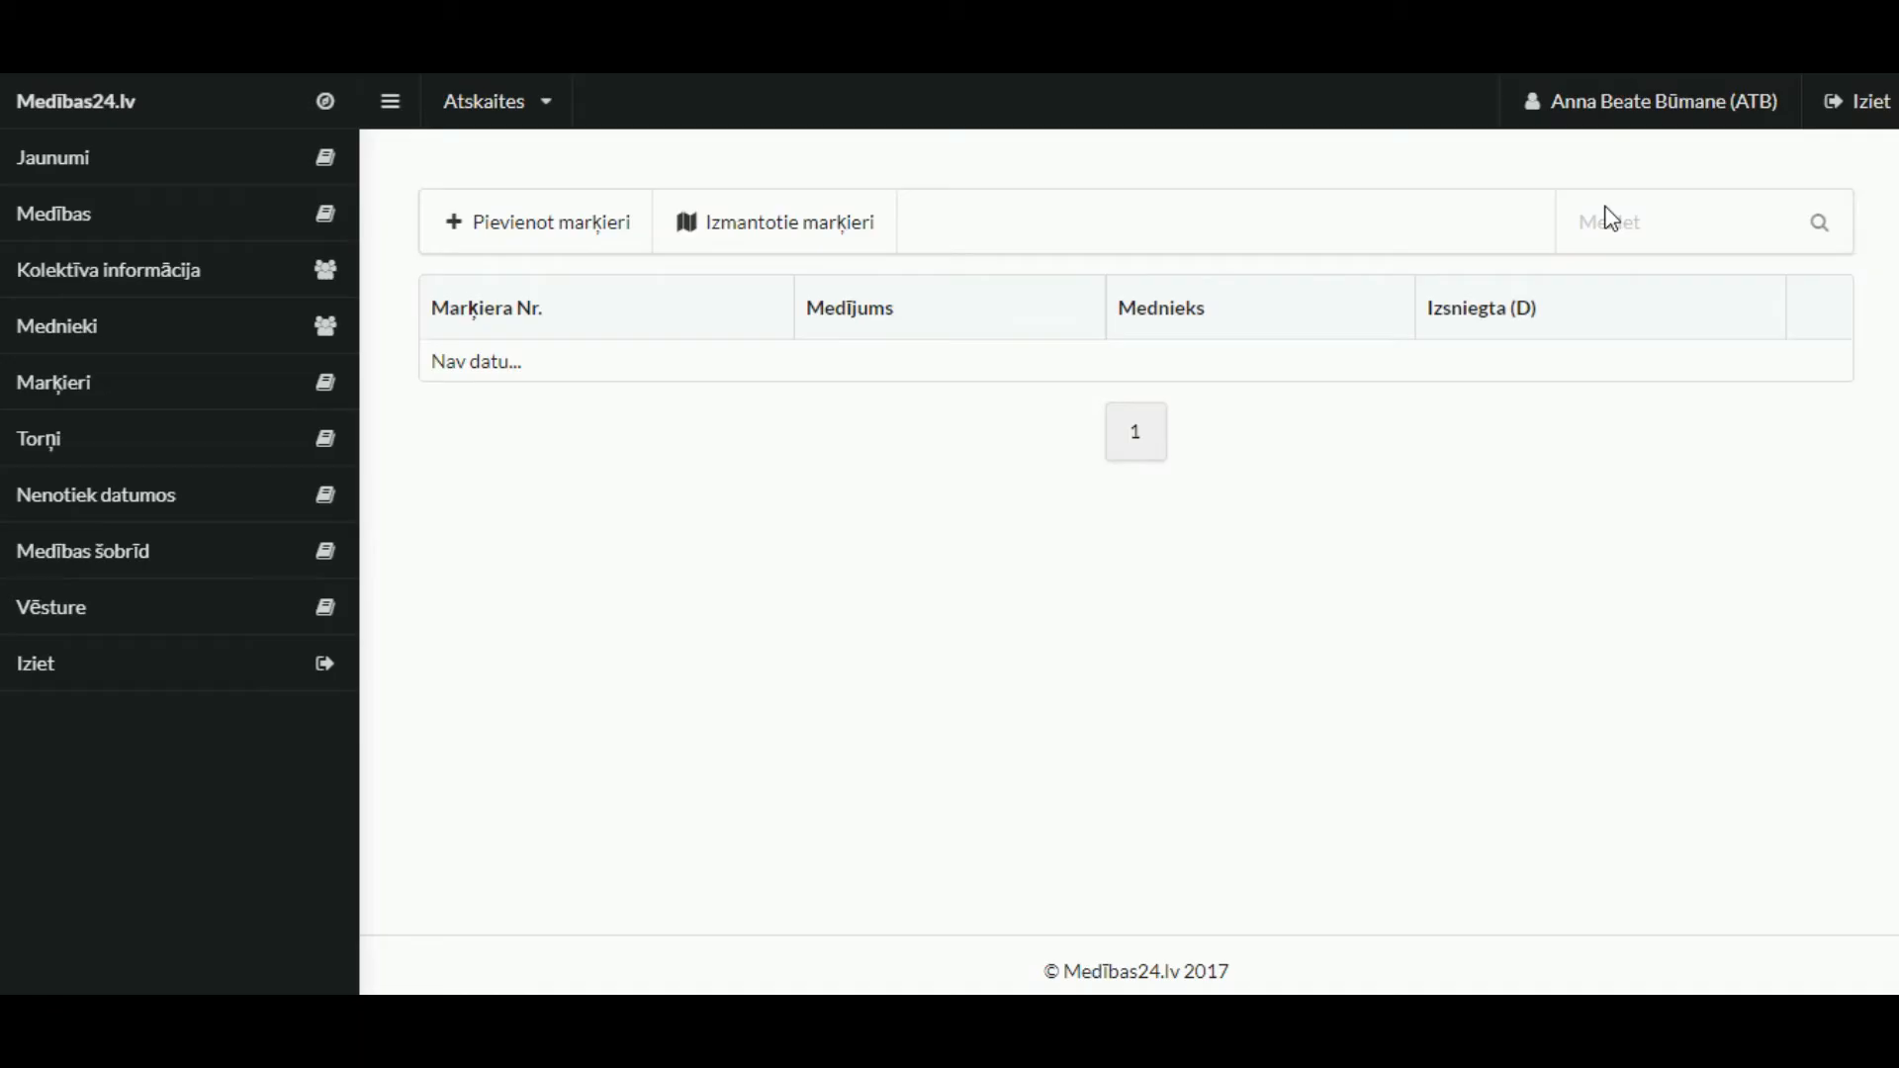
# Add a new tower named Tornis of type Stacionārs on the Torņi map, in the forest among the existing towers
pyautogui.click(247, 437)
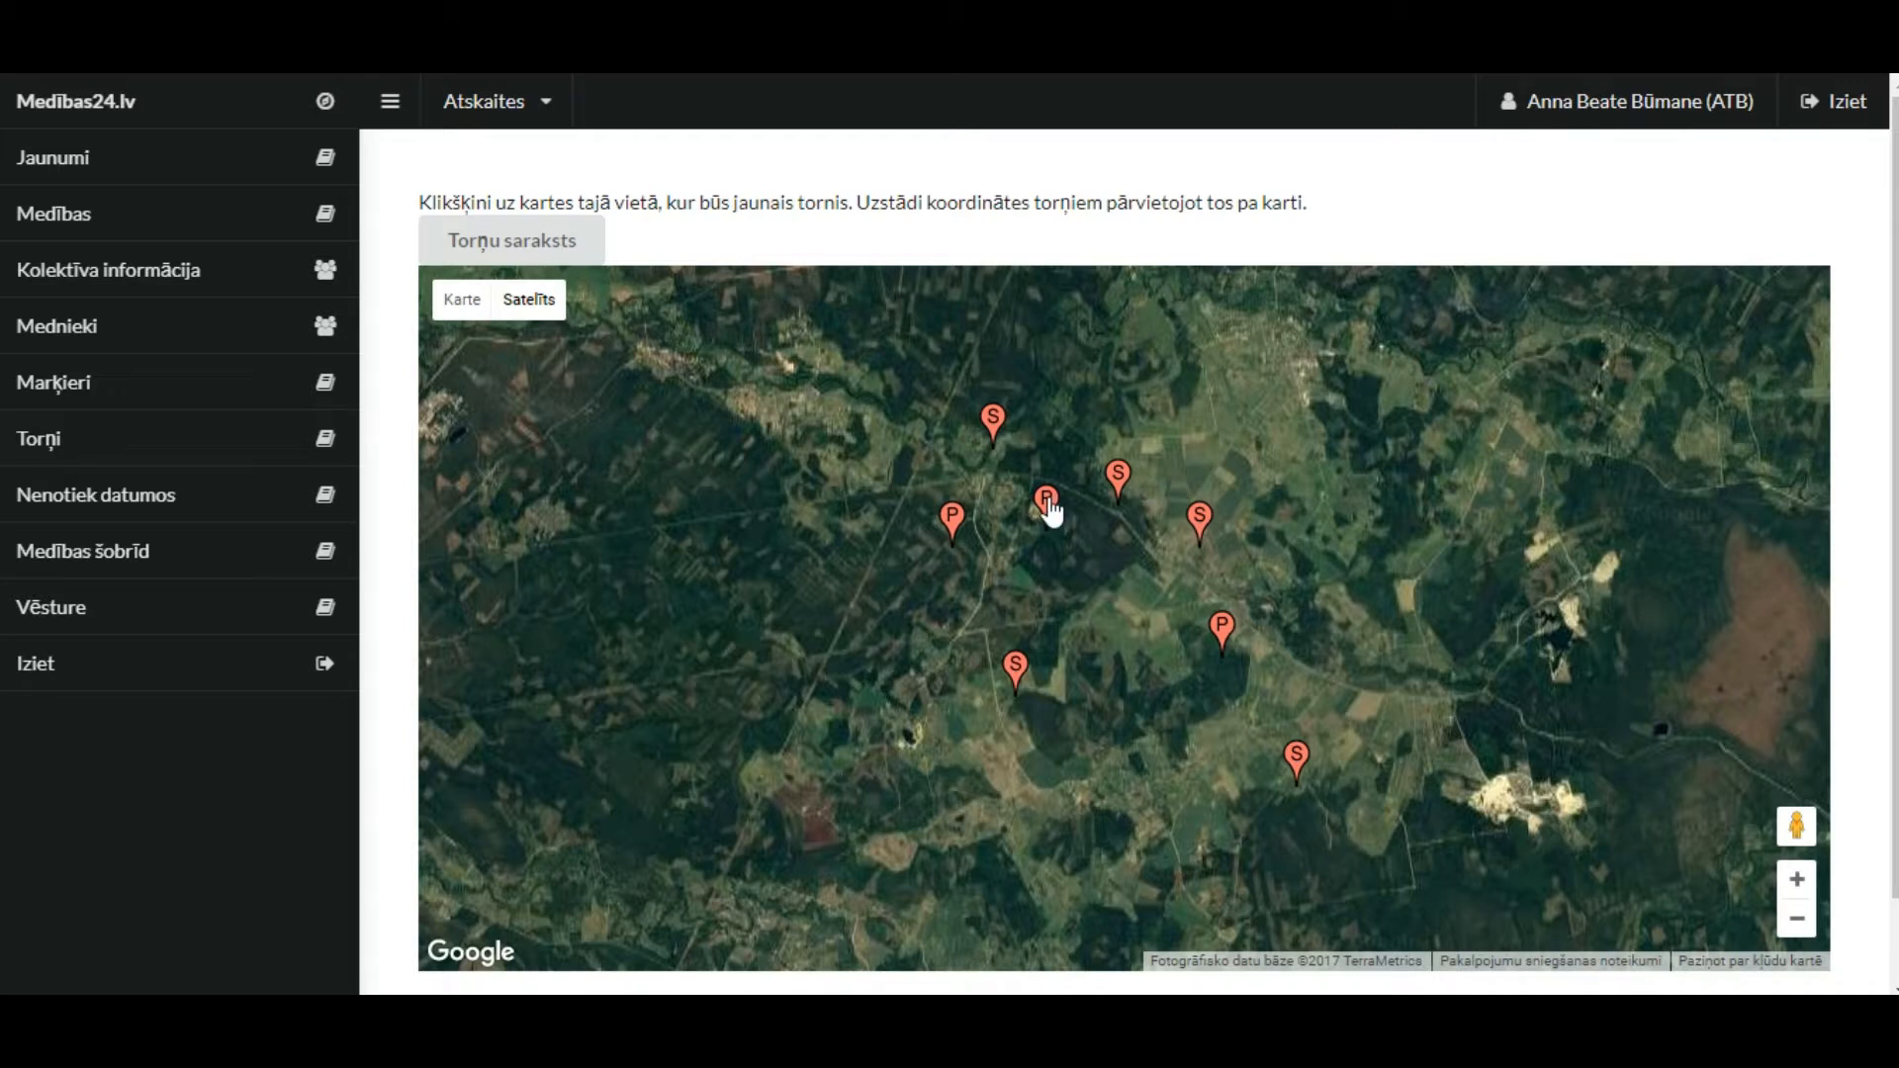
pyautogui.click(1085, 547)
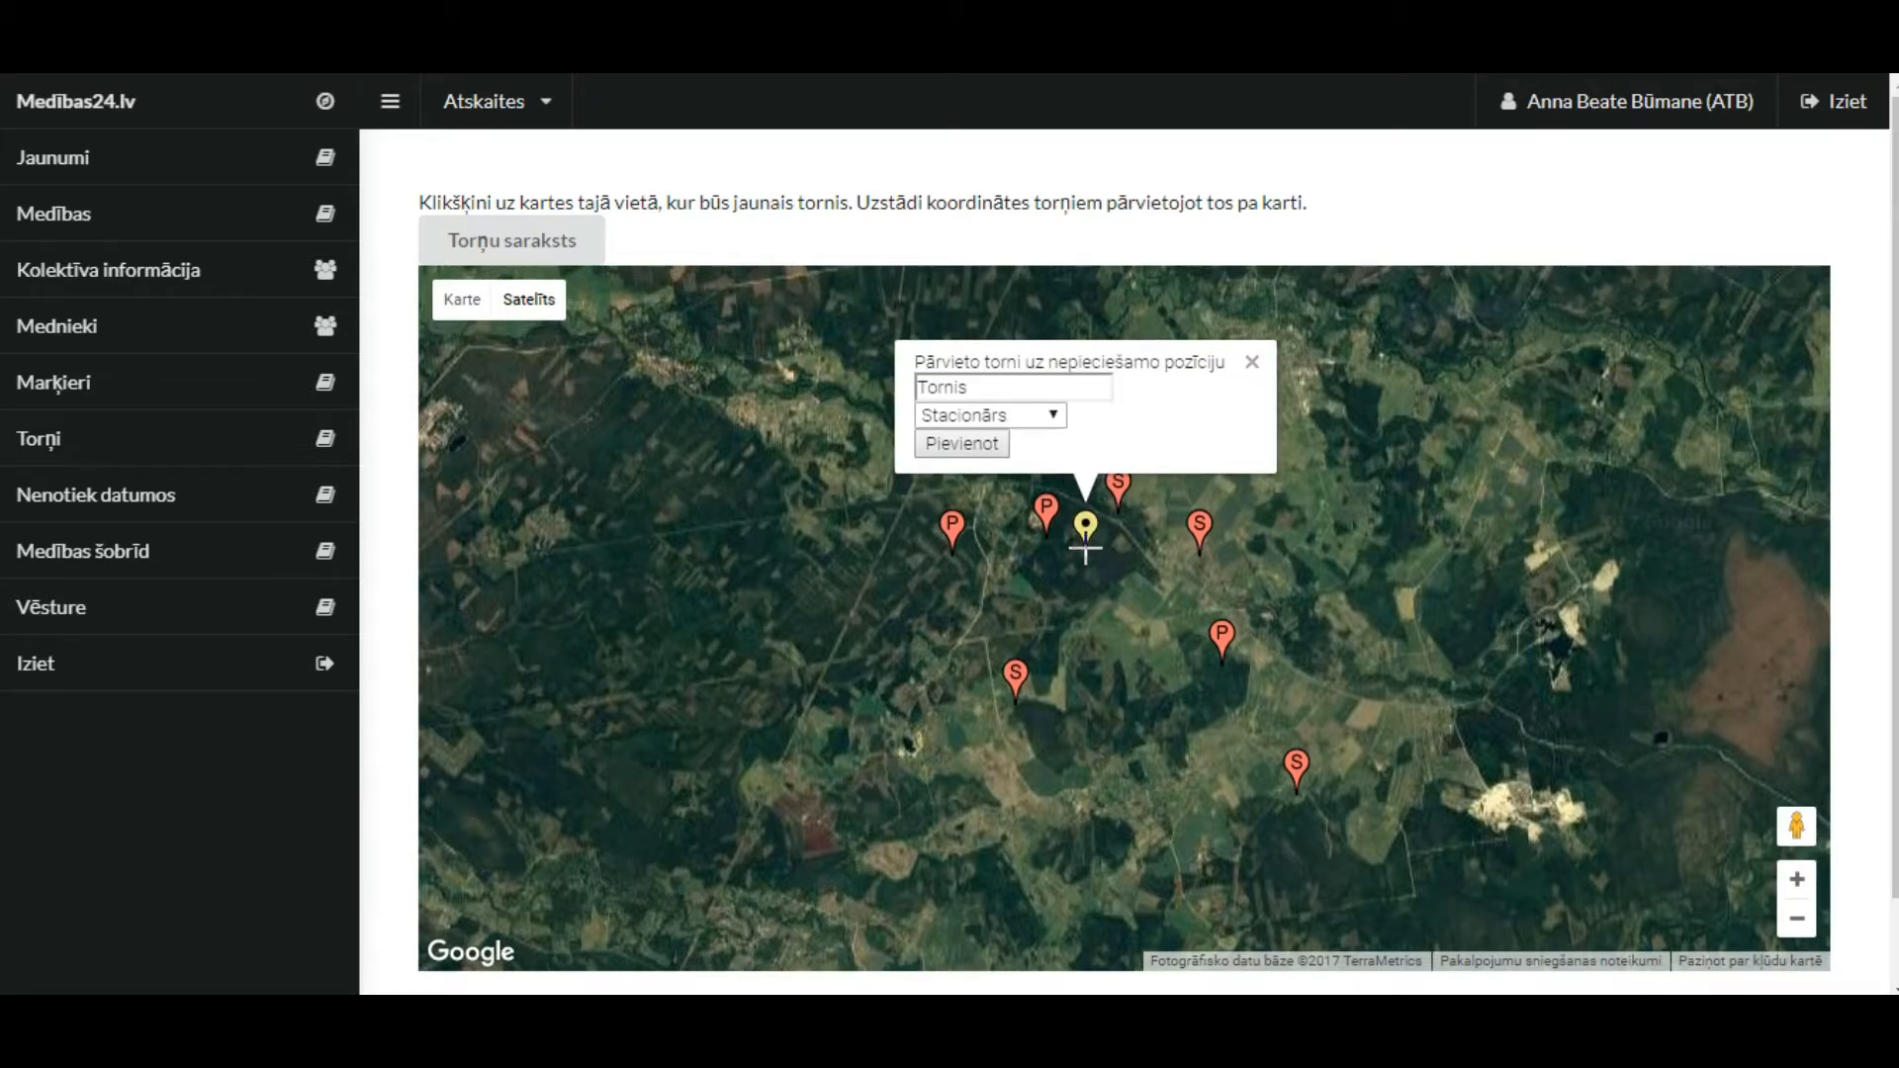
pyautogui.click(1792, 880)
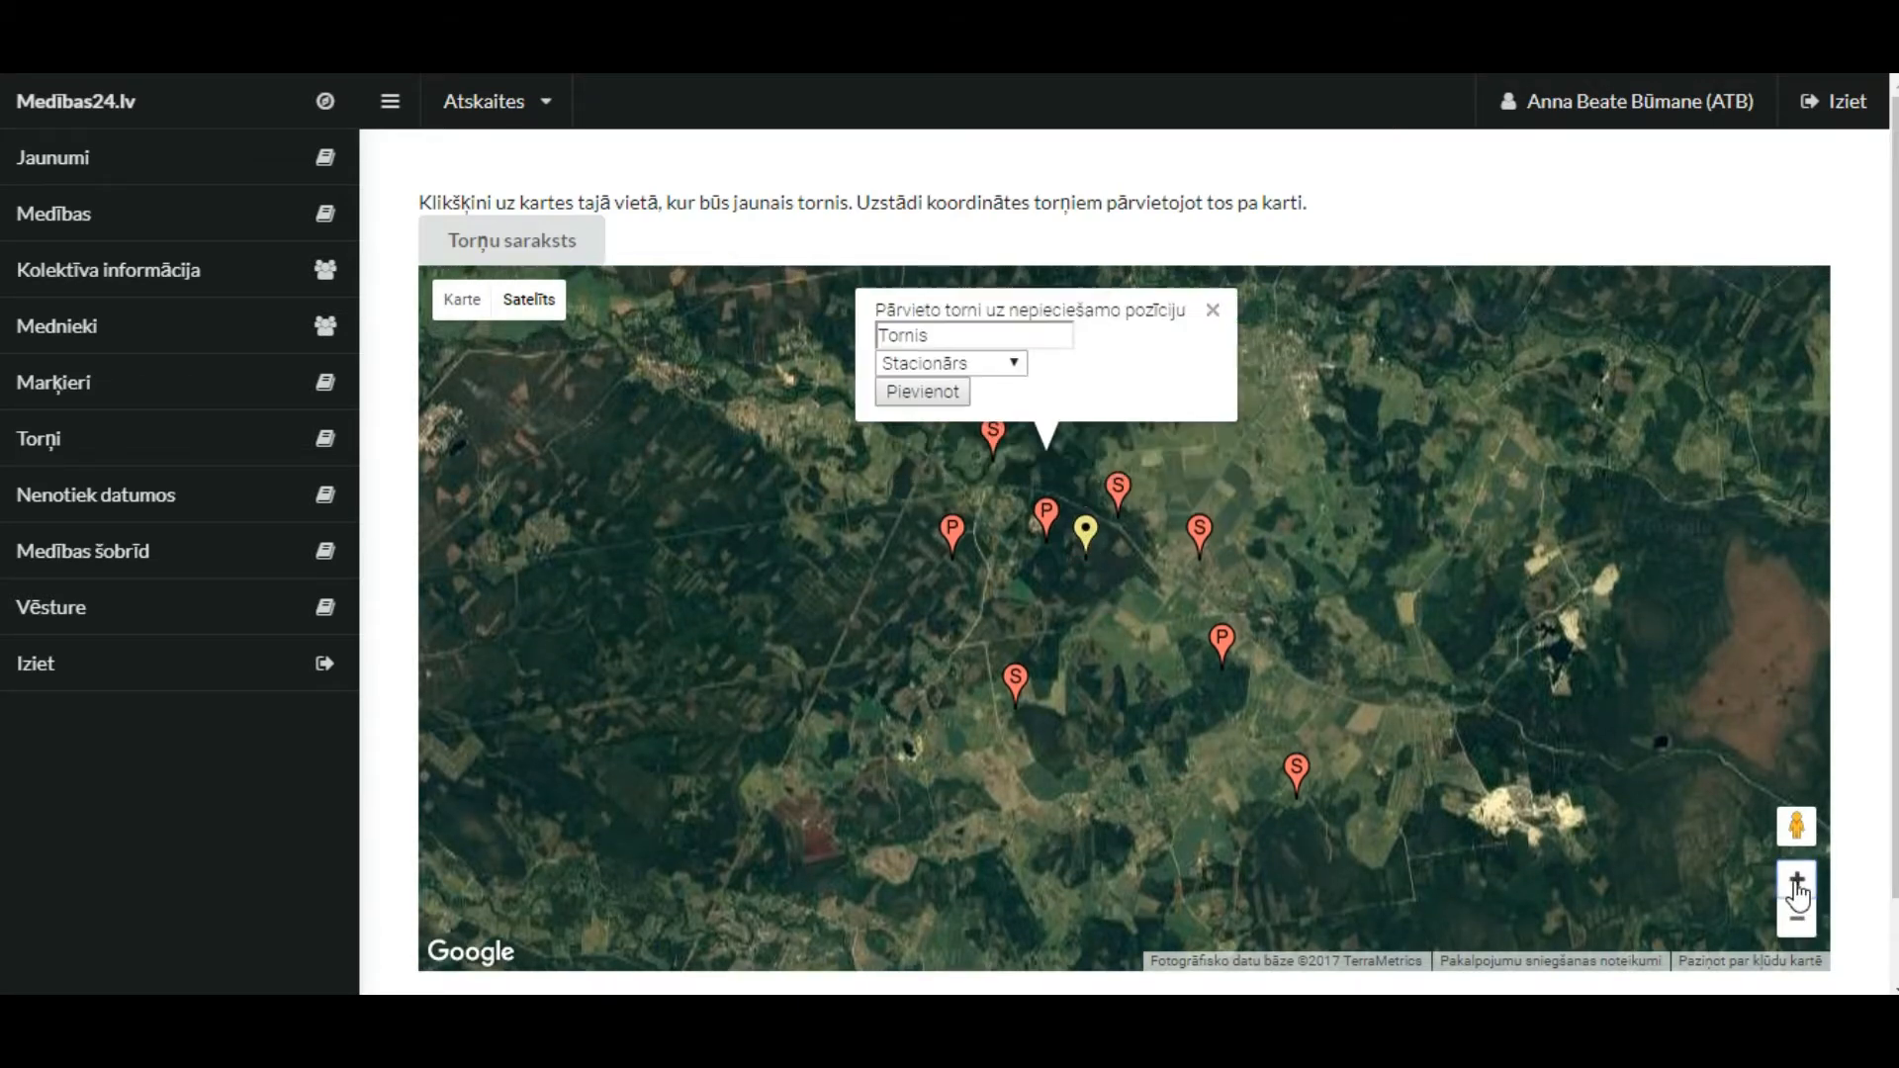
pyautogui.moveTo(1044, 475); pyautogui.dragTo(1057, 465)
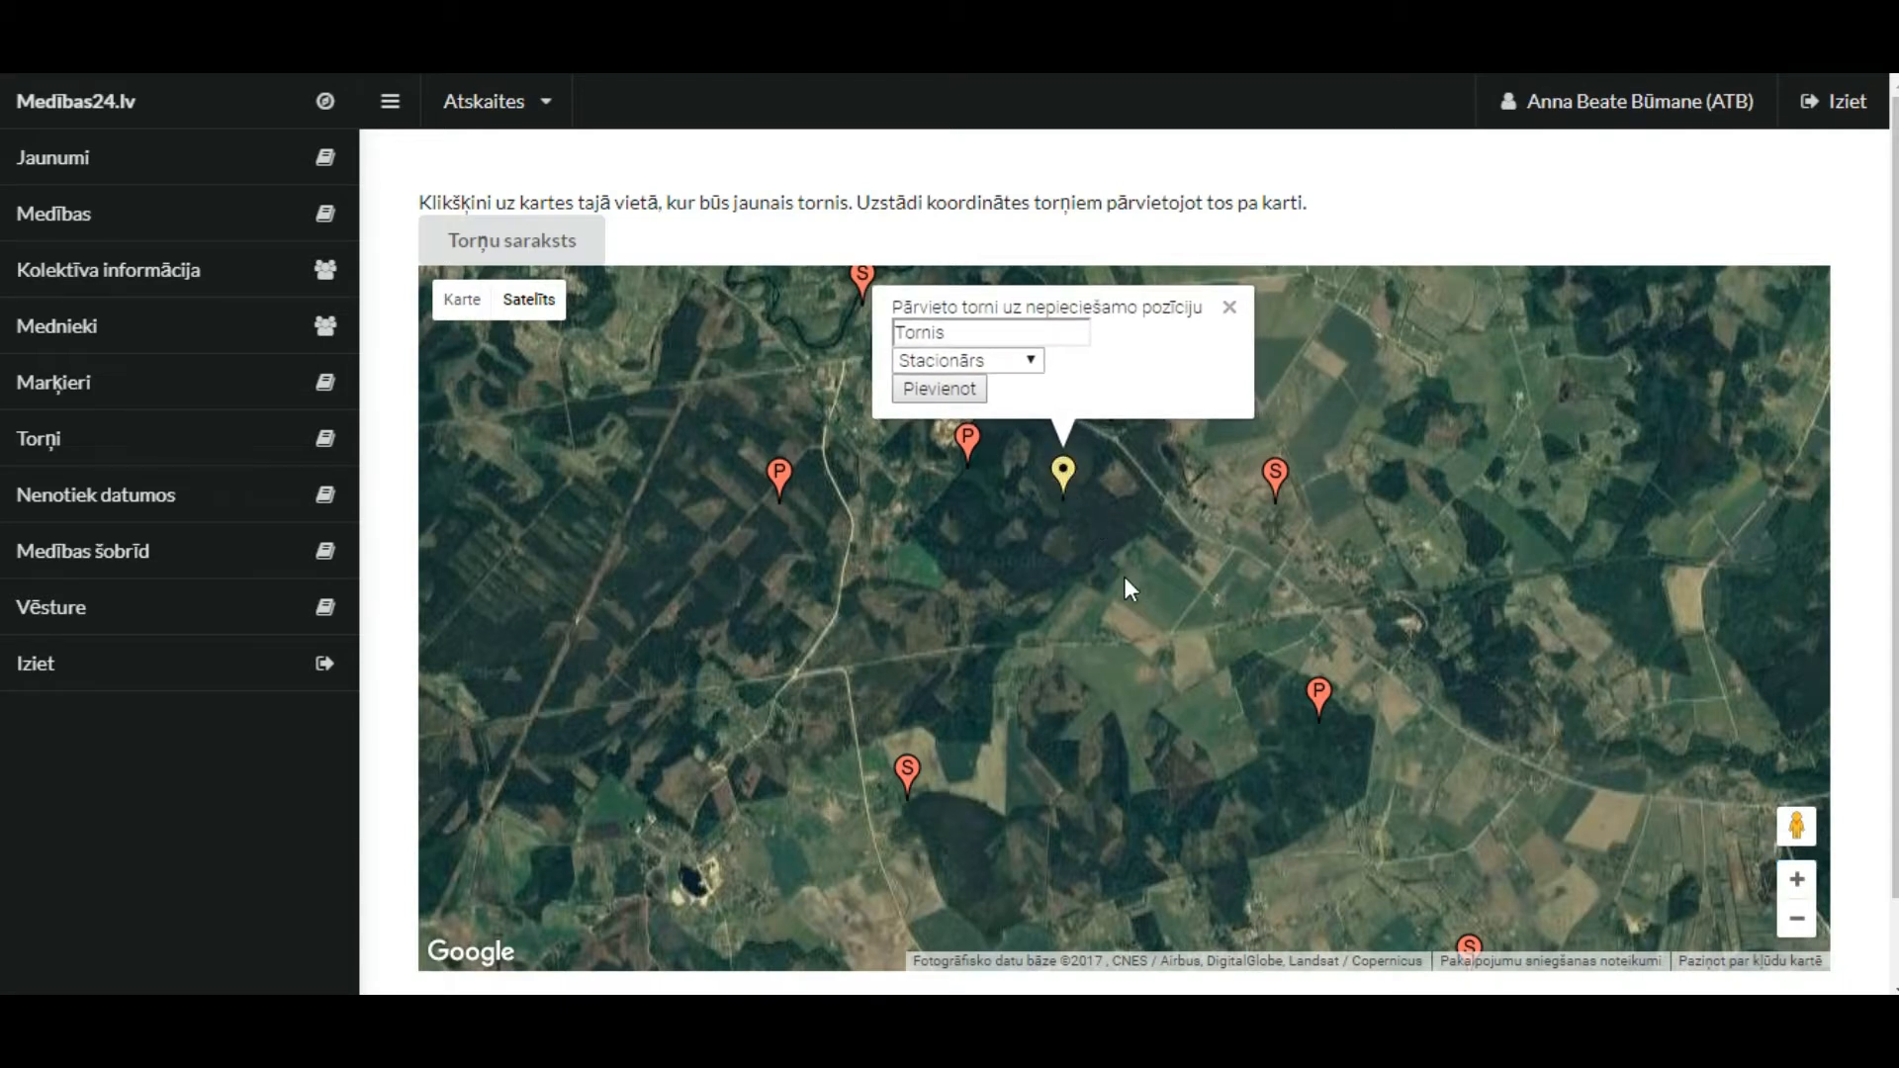
pyautogui.click(1025, 364)
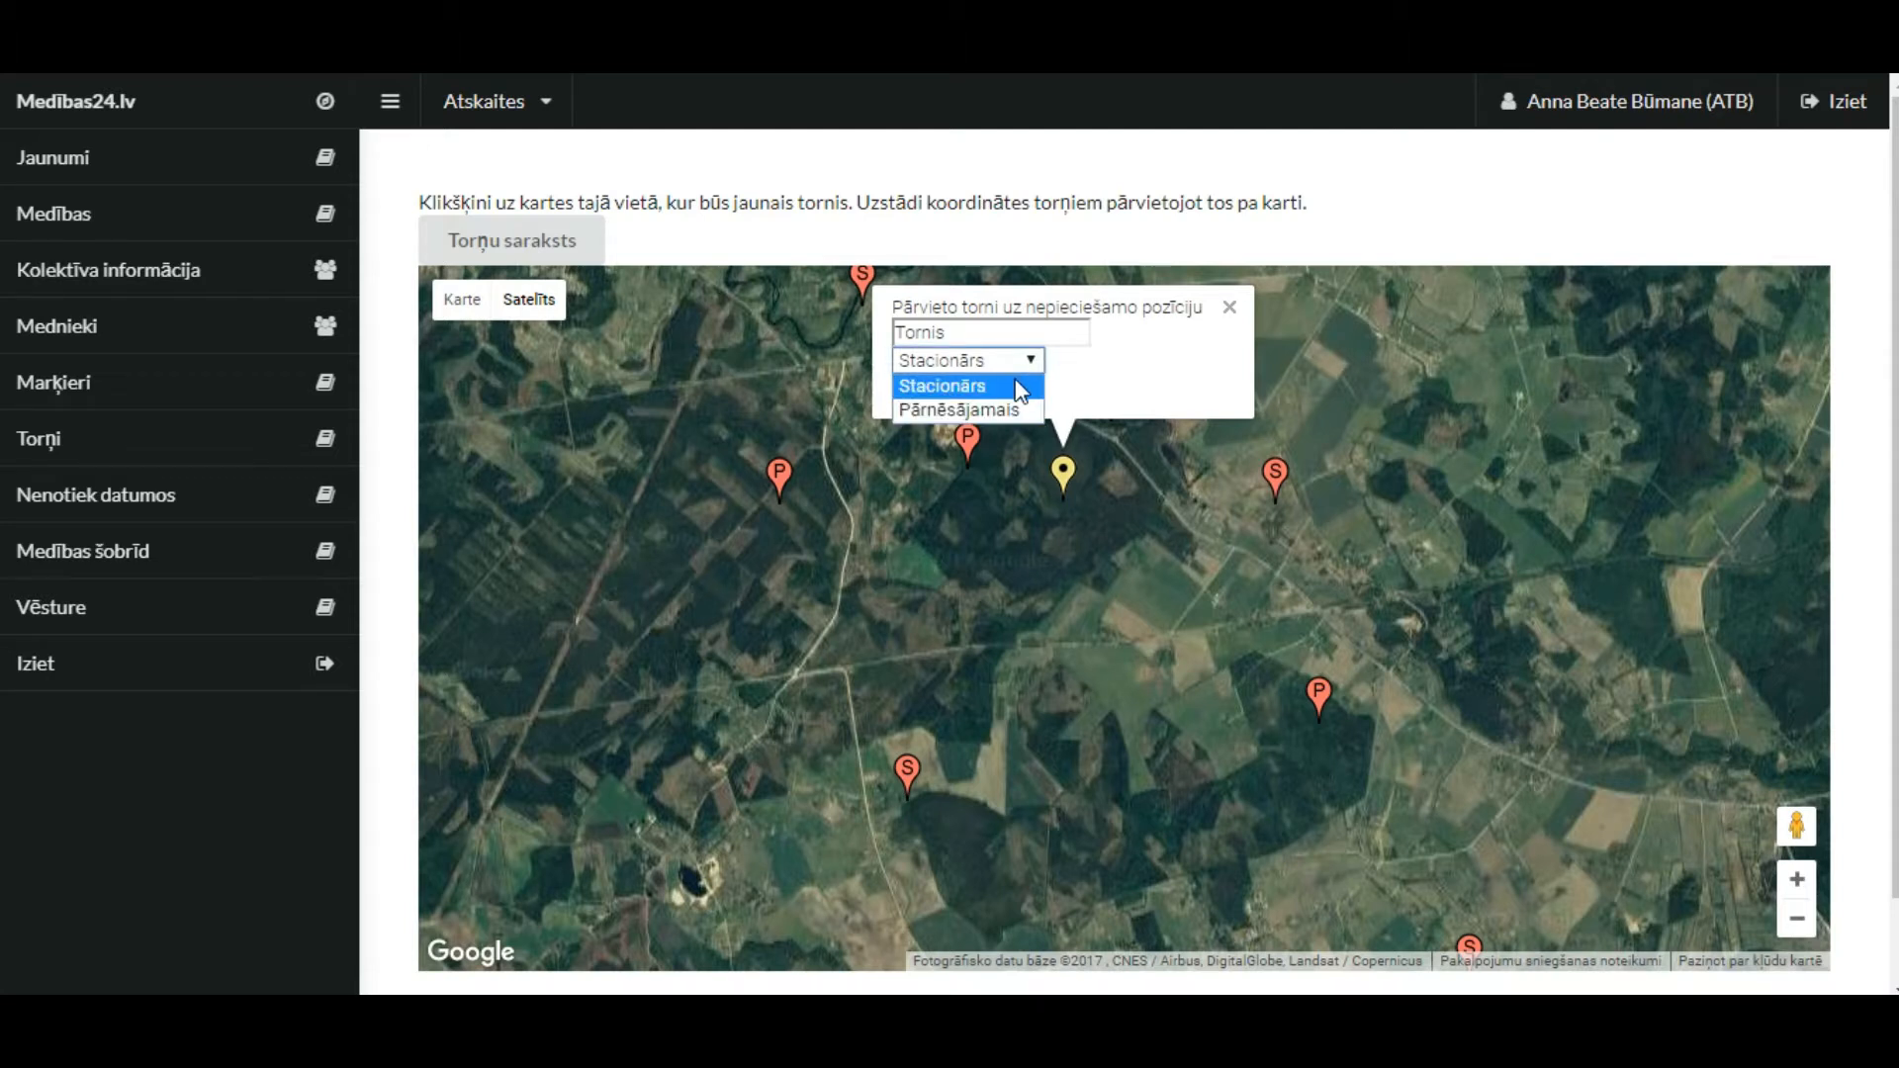
pyautogui.click(1118, 356)
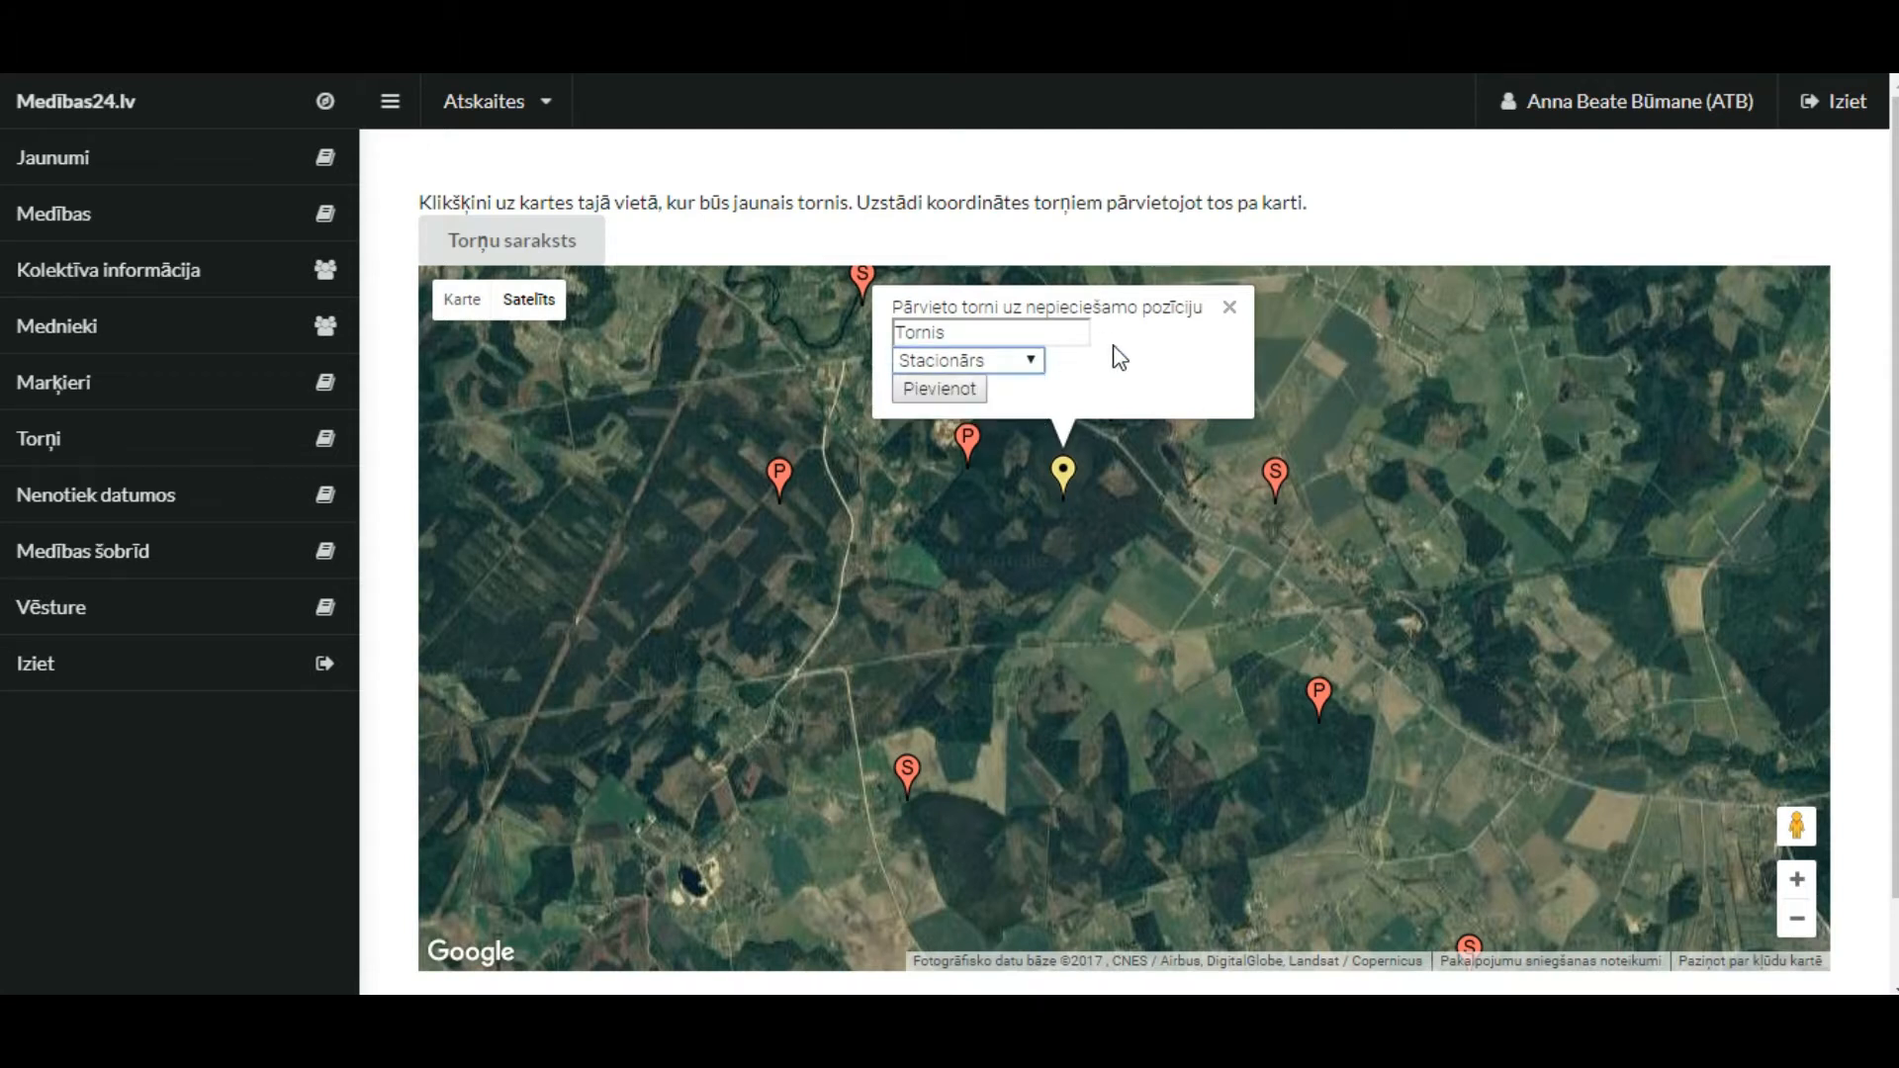
pyautogui.click(940, 389)
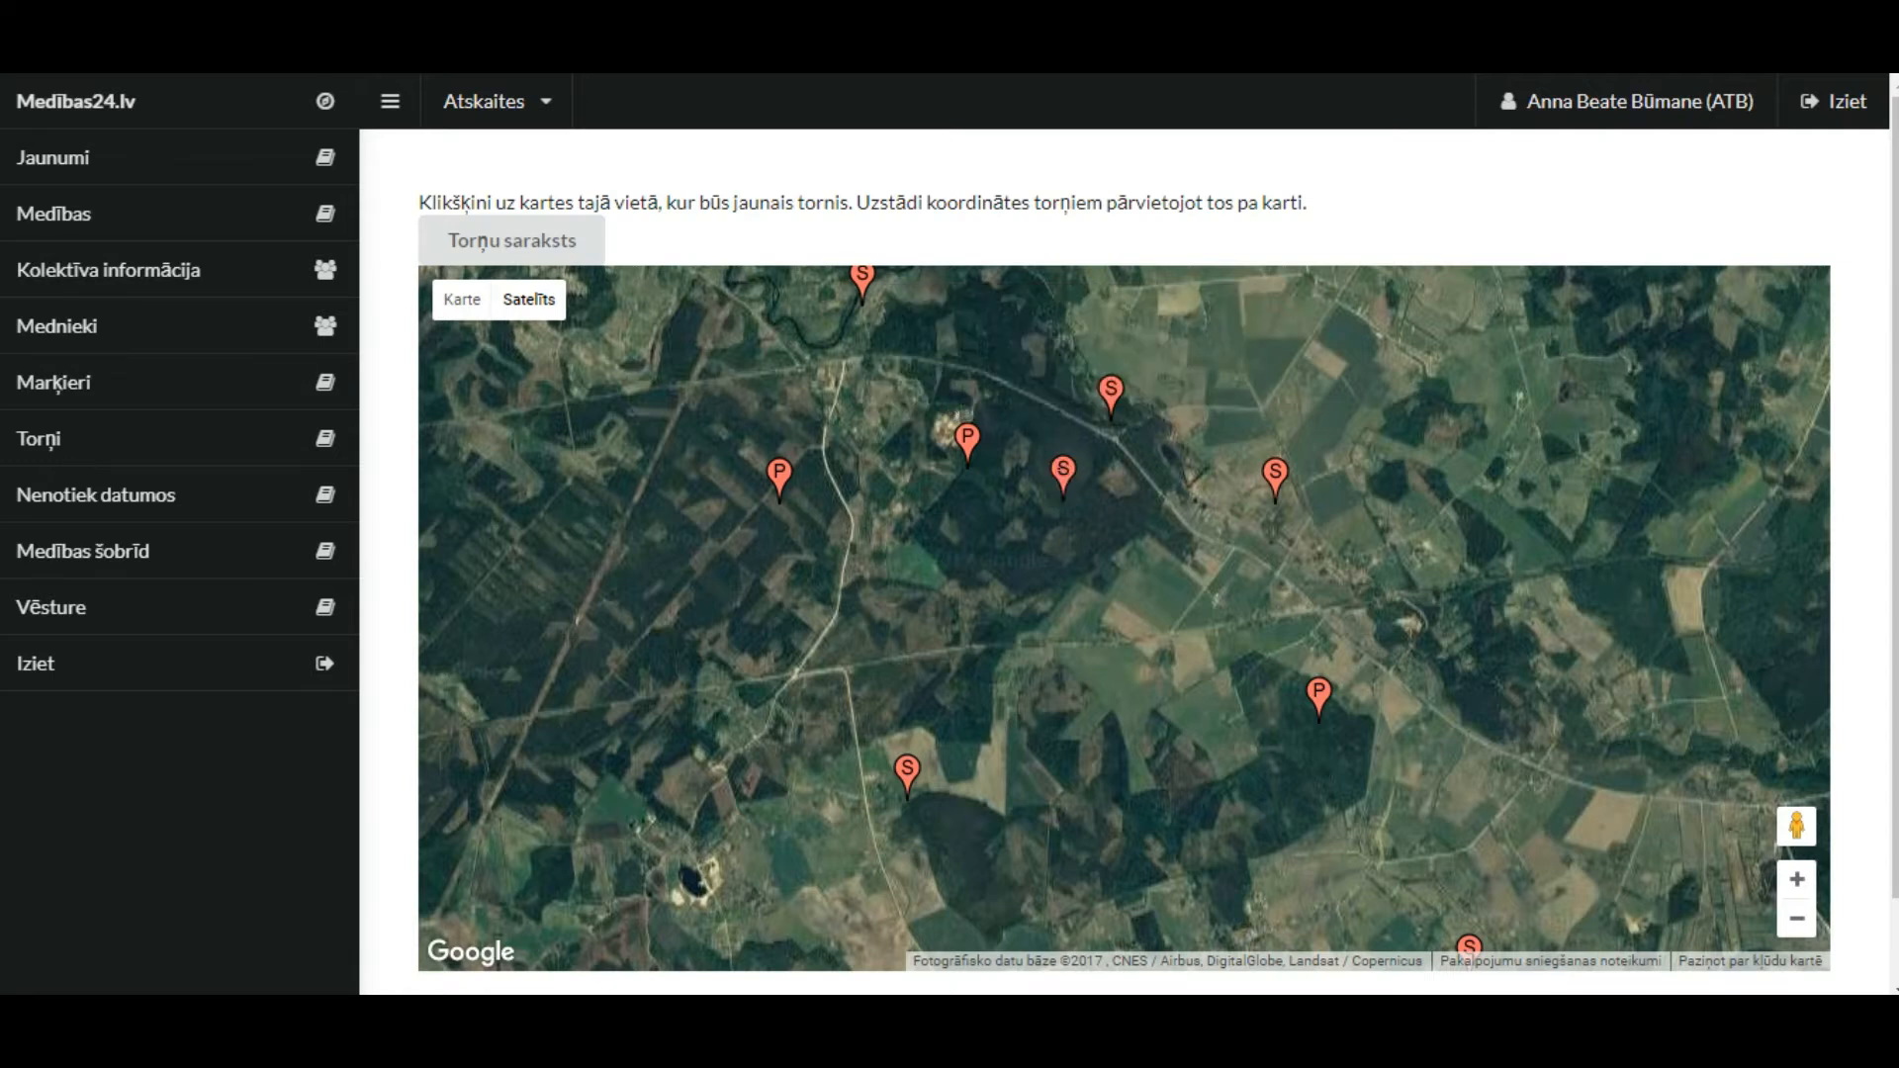
# Examine the new tower's editing options, including the Slēgts setting, and close them without saving
pyautogui.click(1062, 473)
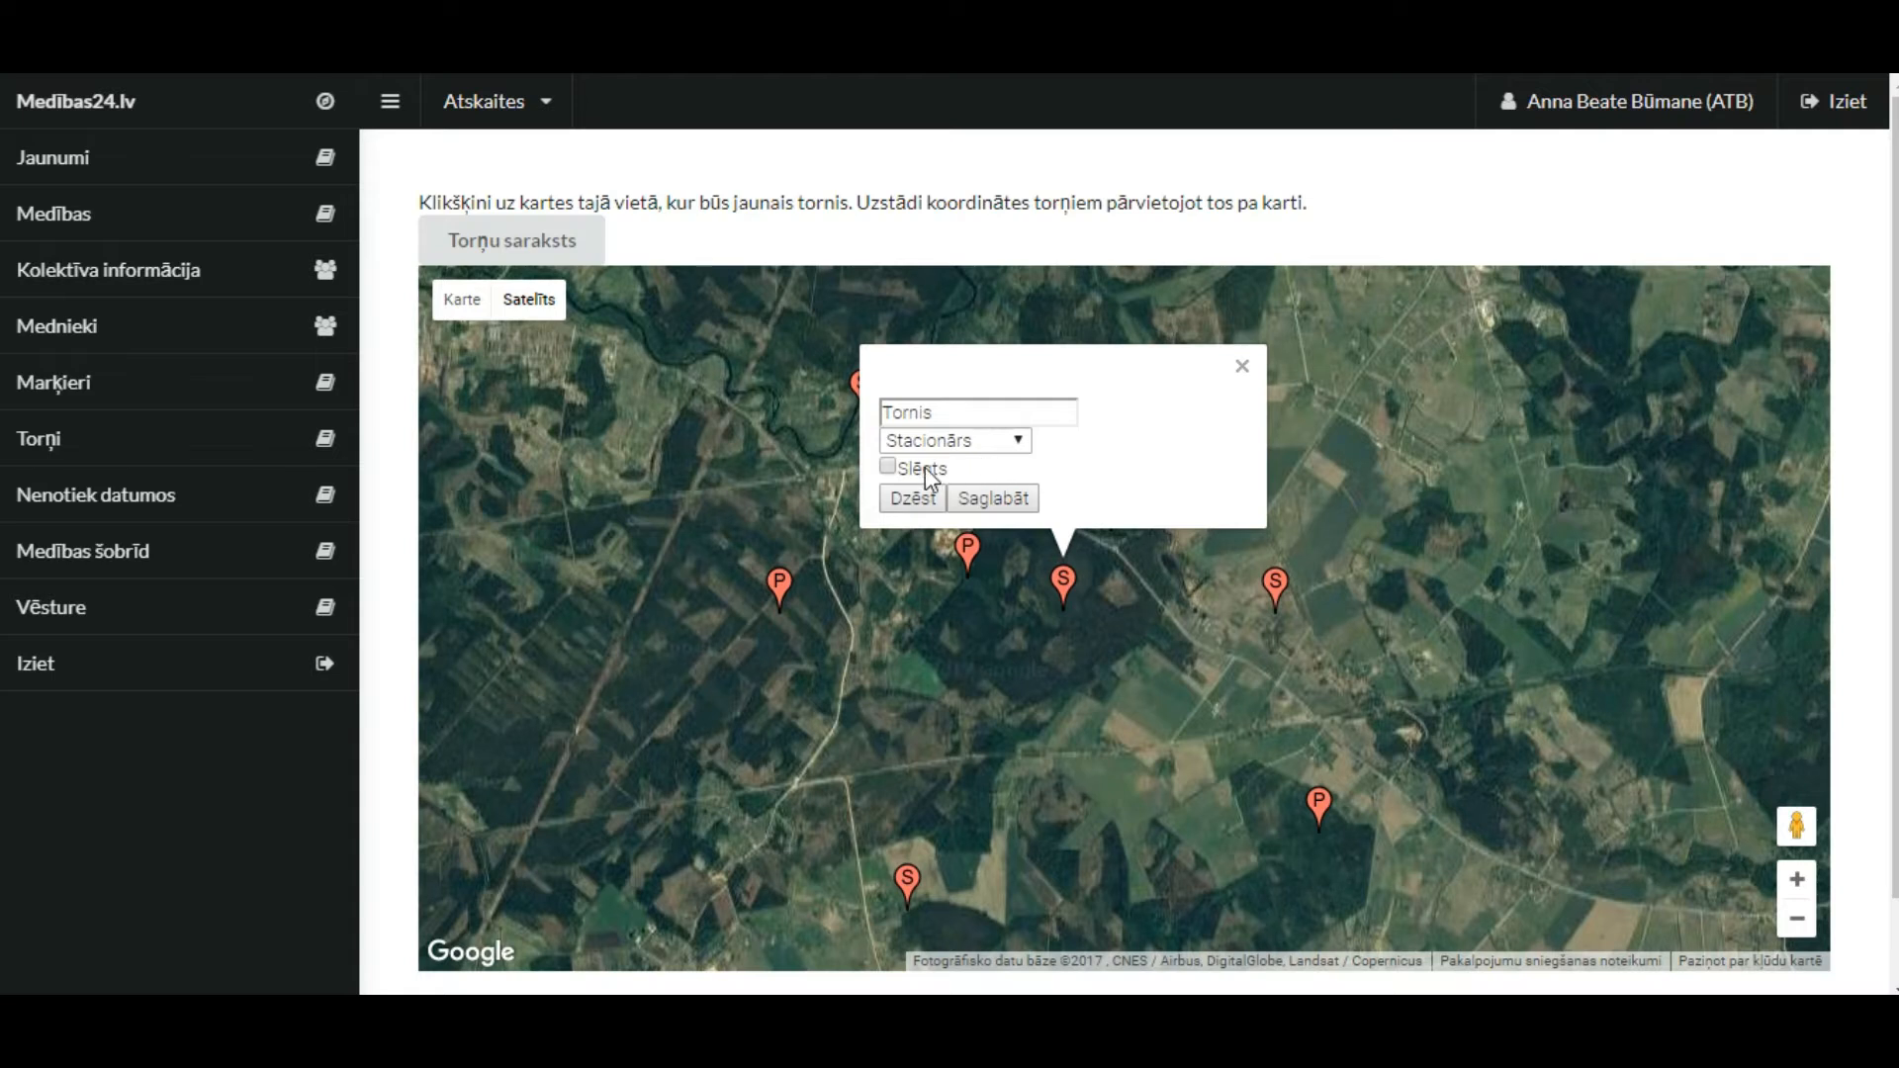
pyautogui.click(888, 467)
pyautogui.click(888, 467)
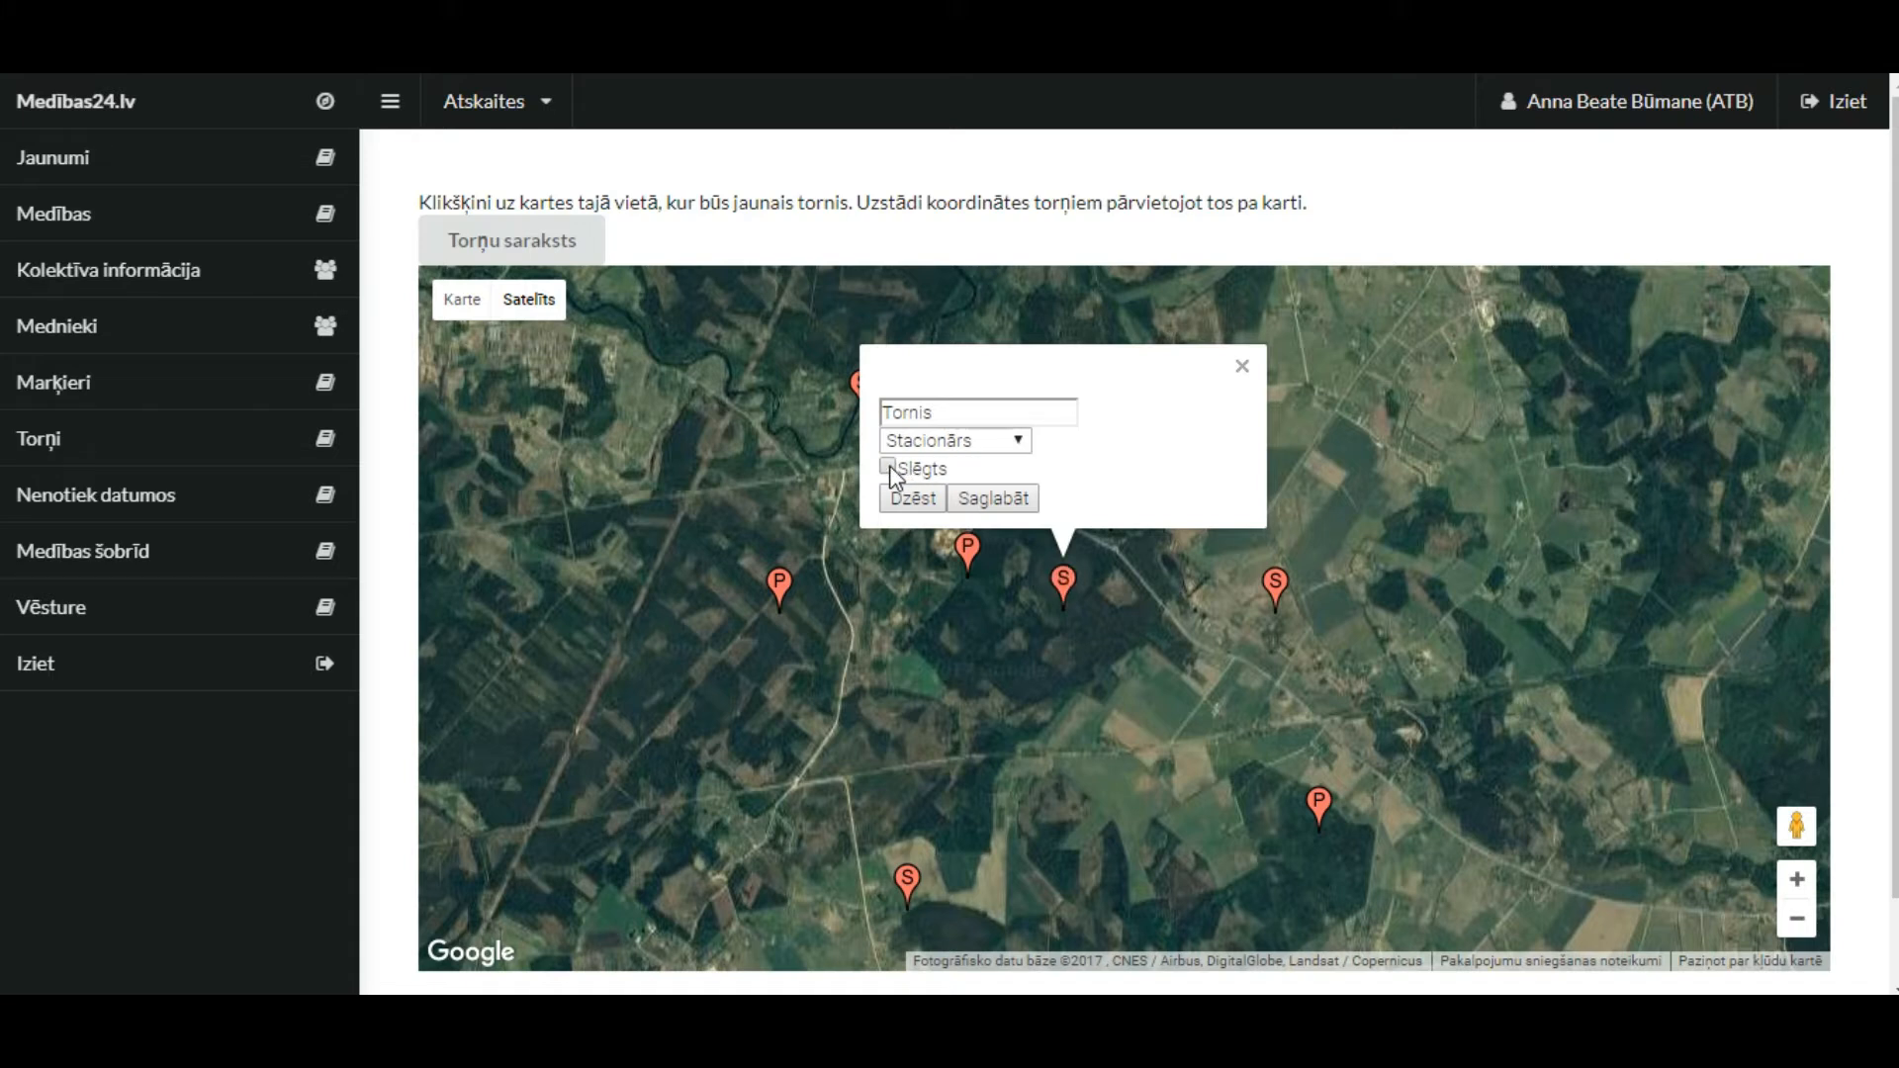
pyautogui.click(1243, 368)
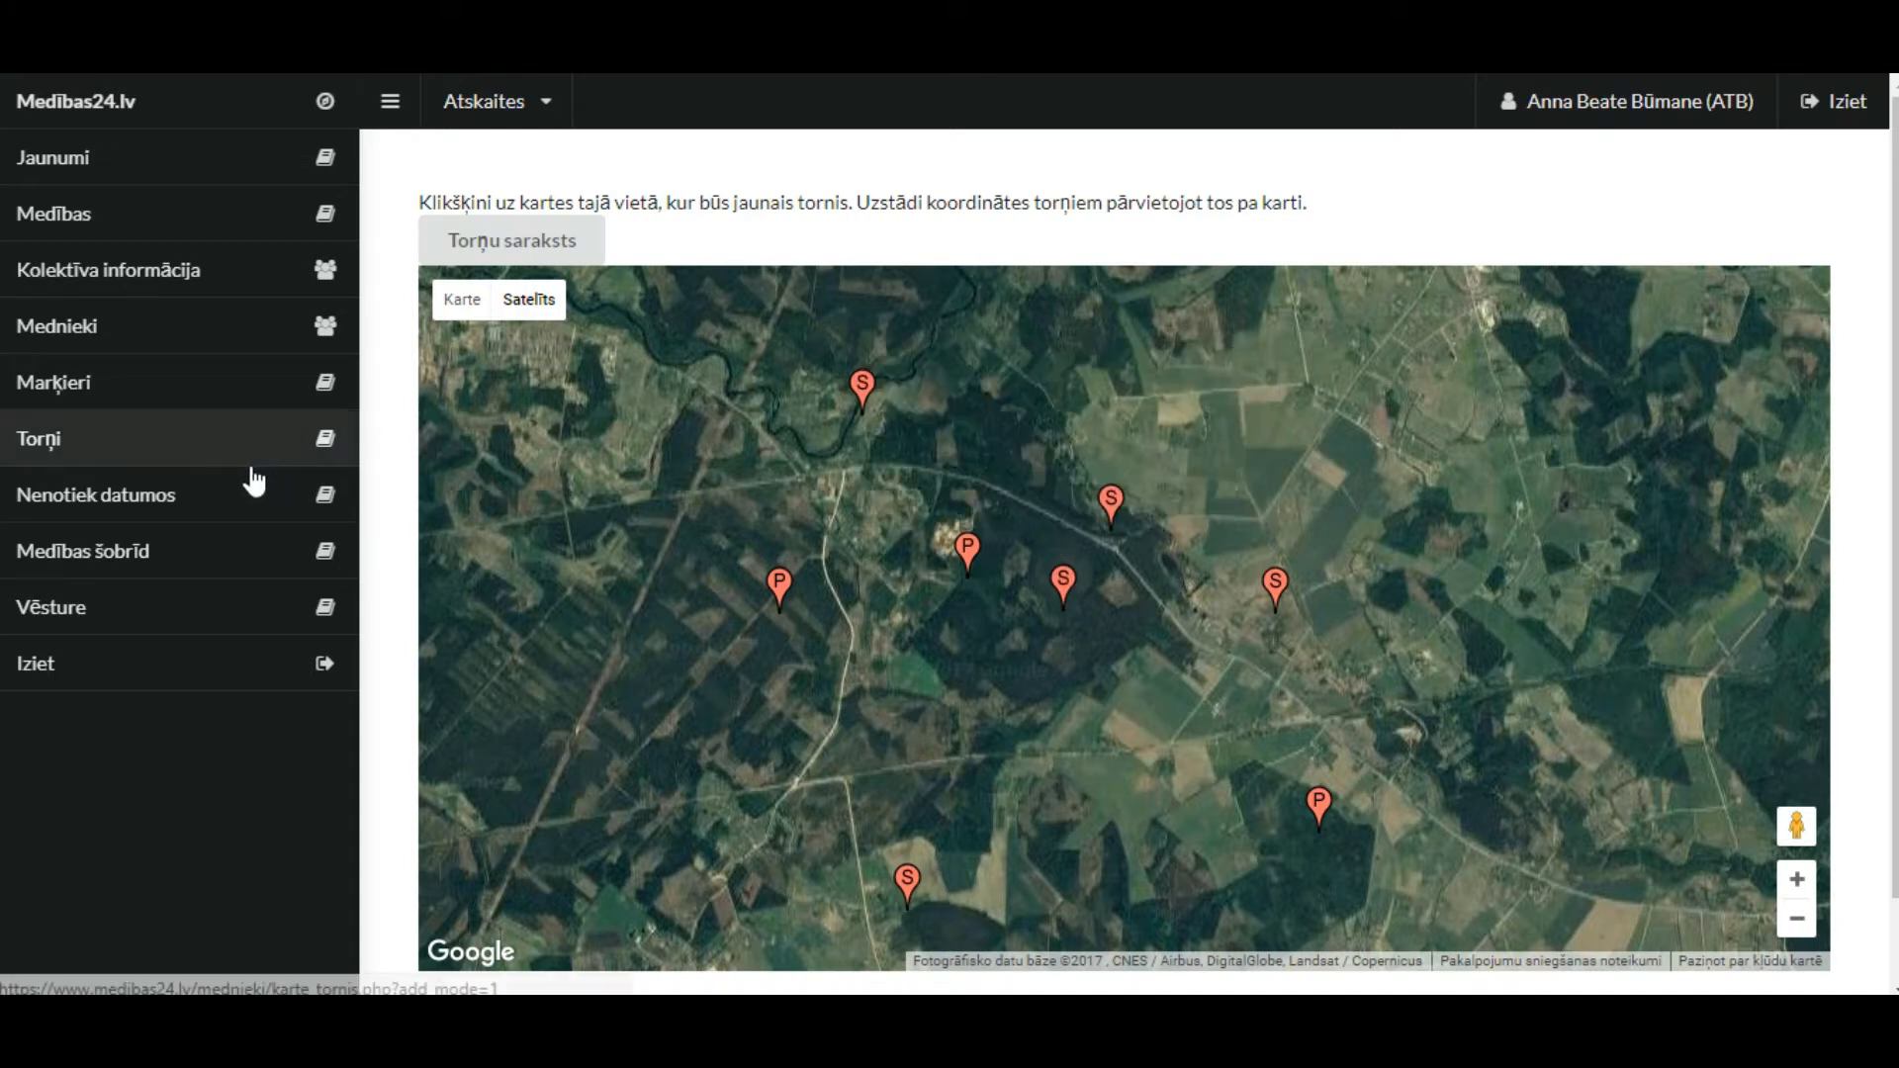
# Look through the Nenotiek datumos, Medības šobrīd and Vēsture pages
pyautogui.click(247, 506)
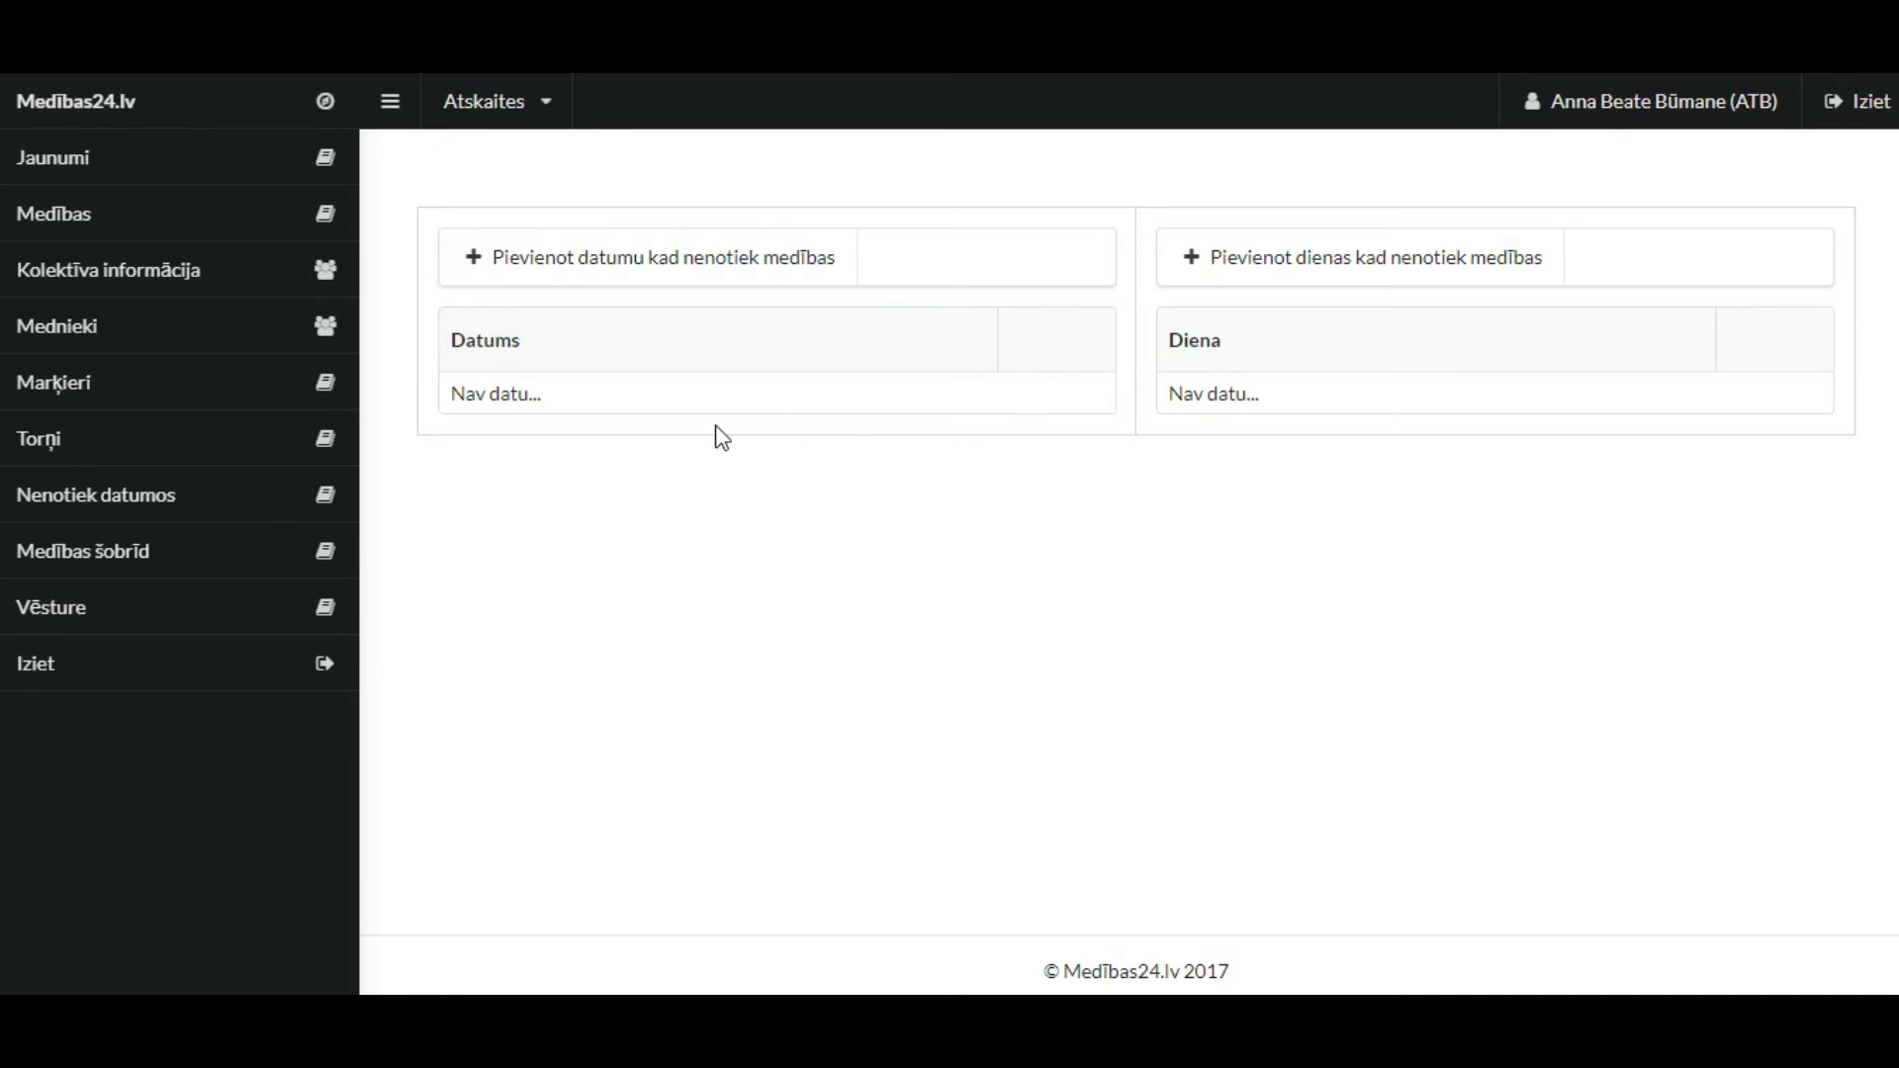
pyautogui.click(186, 556)
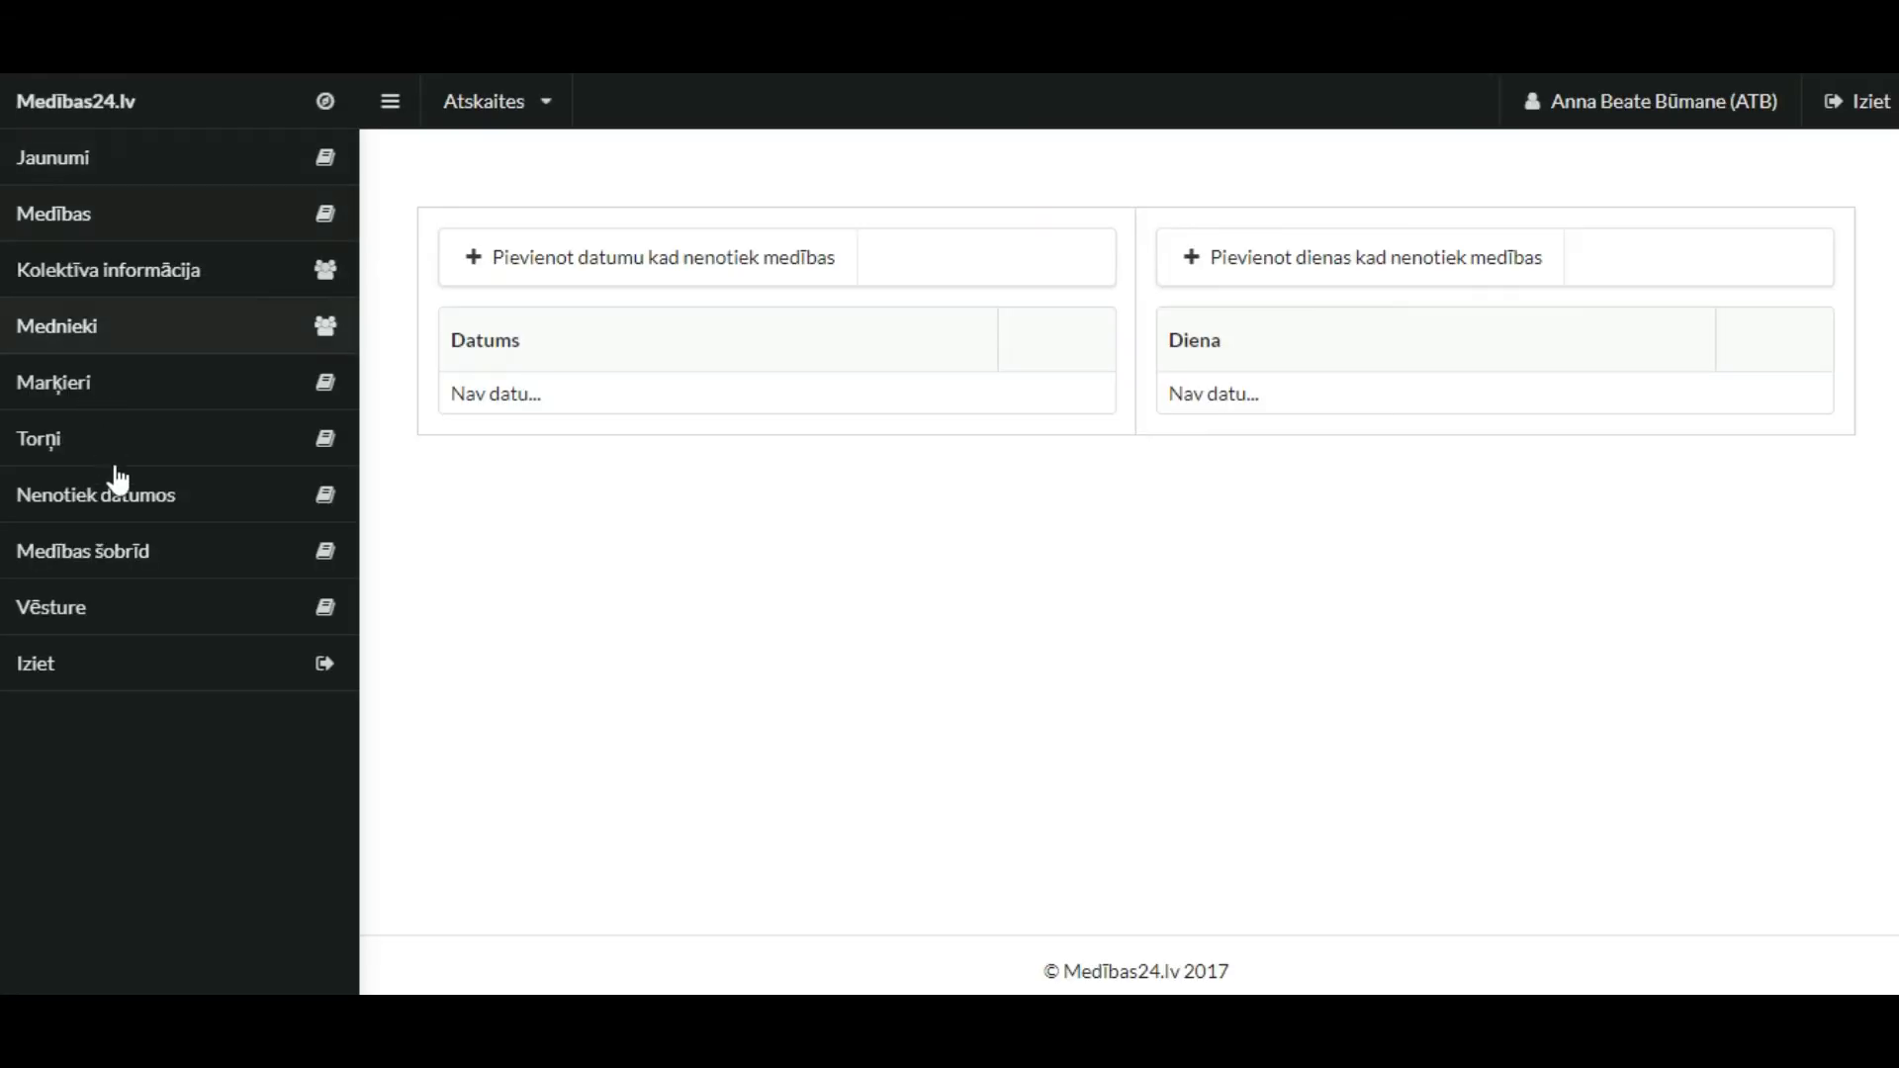
pyautogui.click(140, 609)
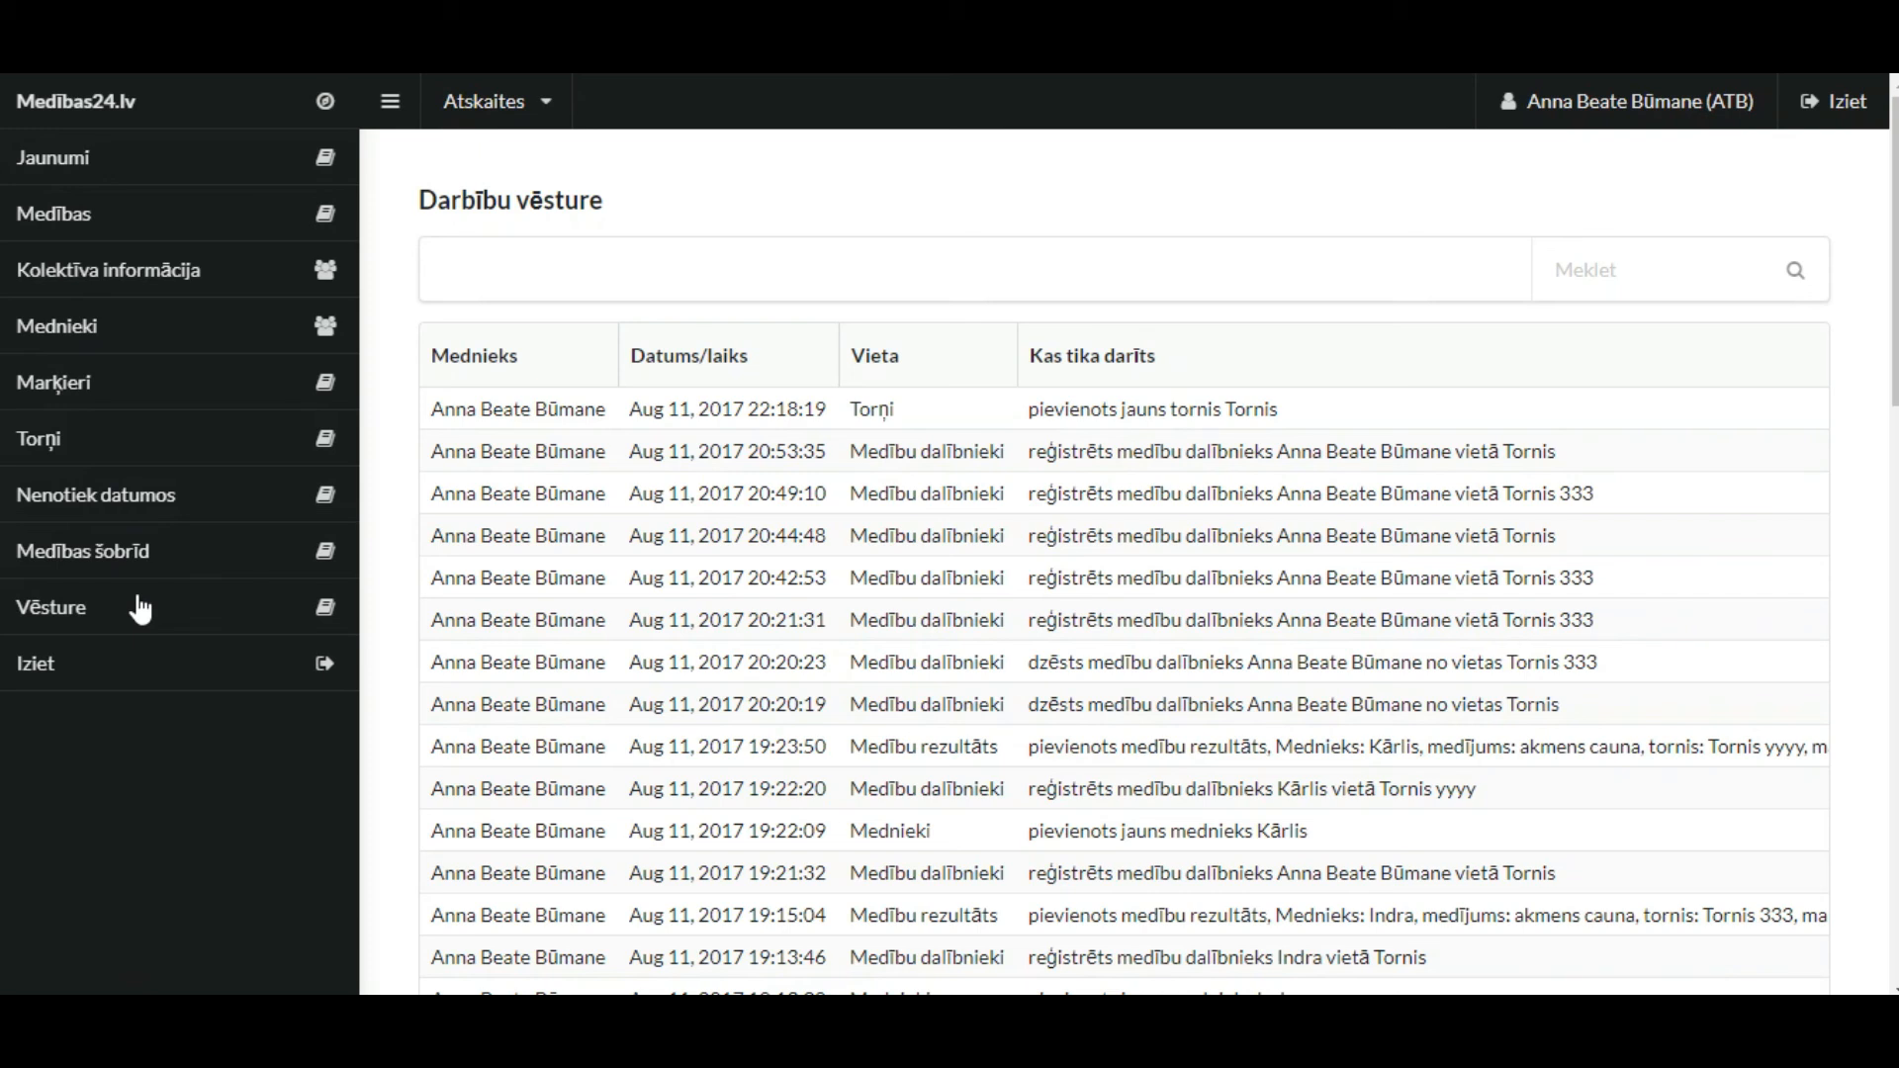
pyautogui.click(148, 663)
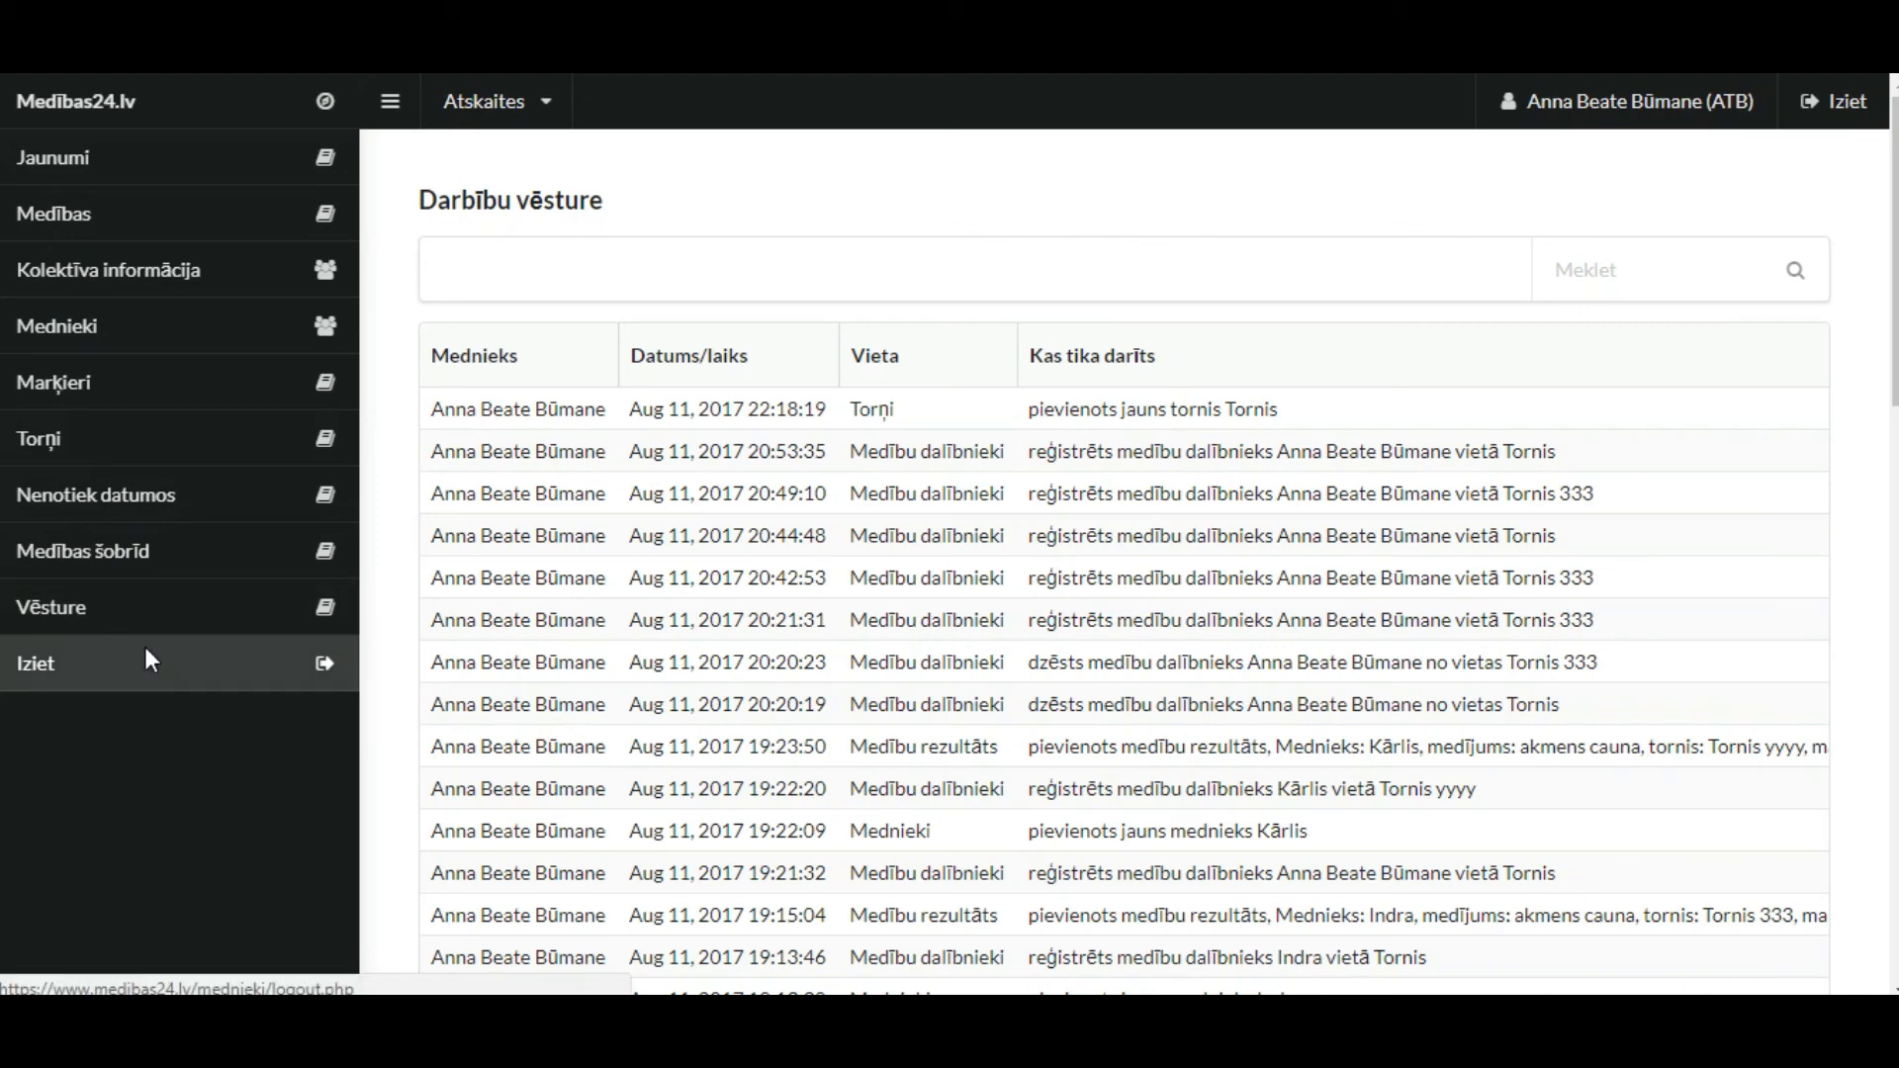